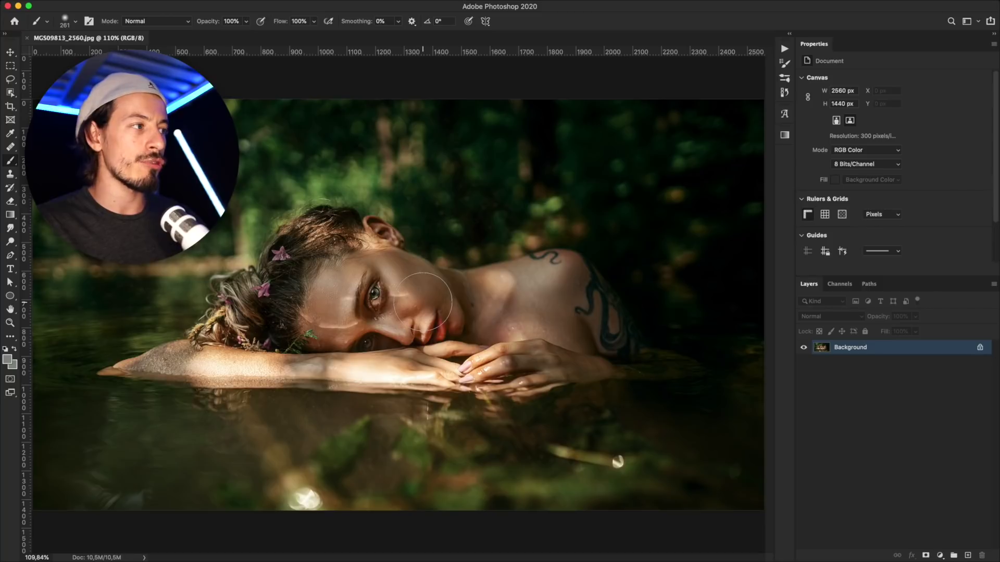
Step: Switch to full-screen mode, move the image around freely on the canvas, and return to standard screen mode
key("f")
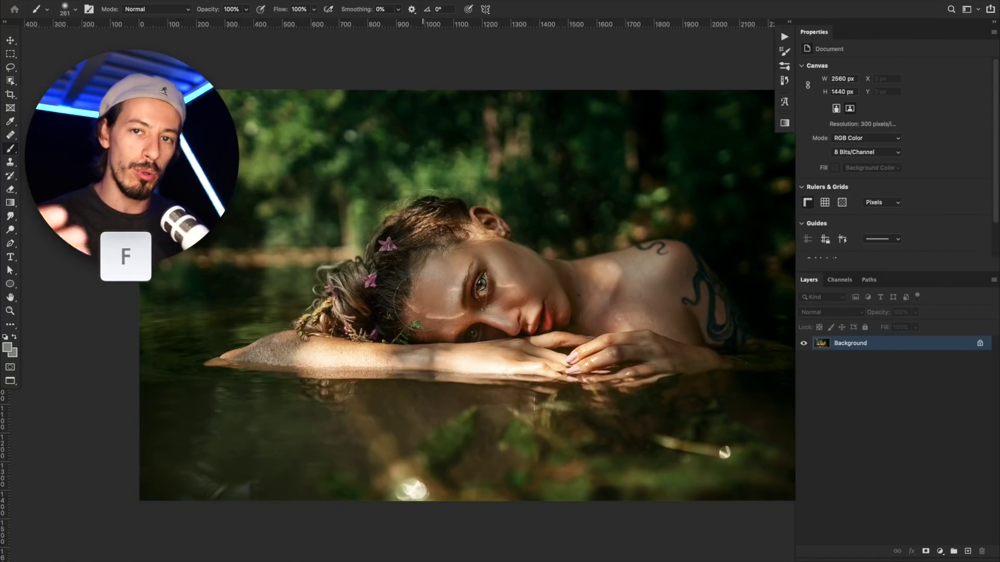
mouse_move(694, 430)
left_mouse_down()
mouse_move(668, 399)
mouse_move(553, 353)
mouse_move(467, 284)
mouse_move(480, 292)
mouse_move(462, 292)
left_mouse_up()
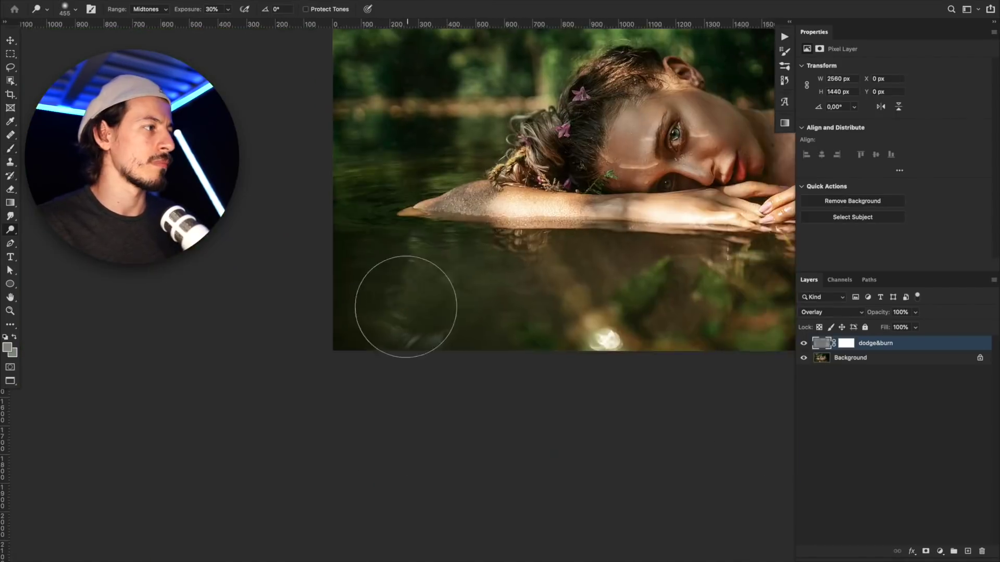
key("ctrl+0")
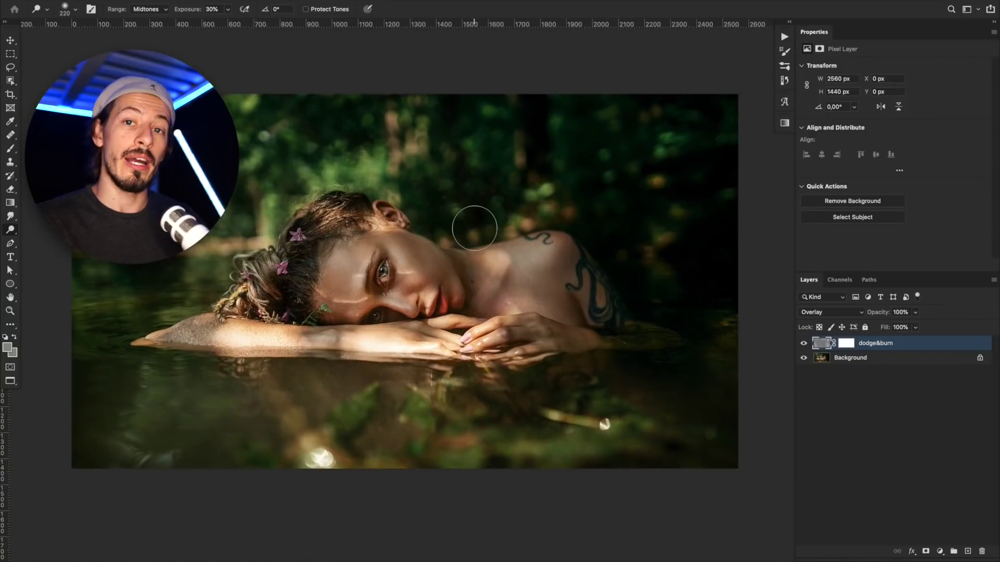
key("f")
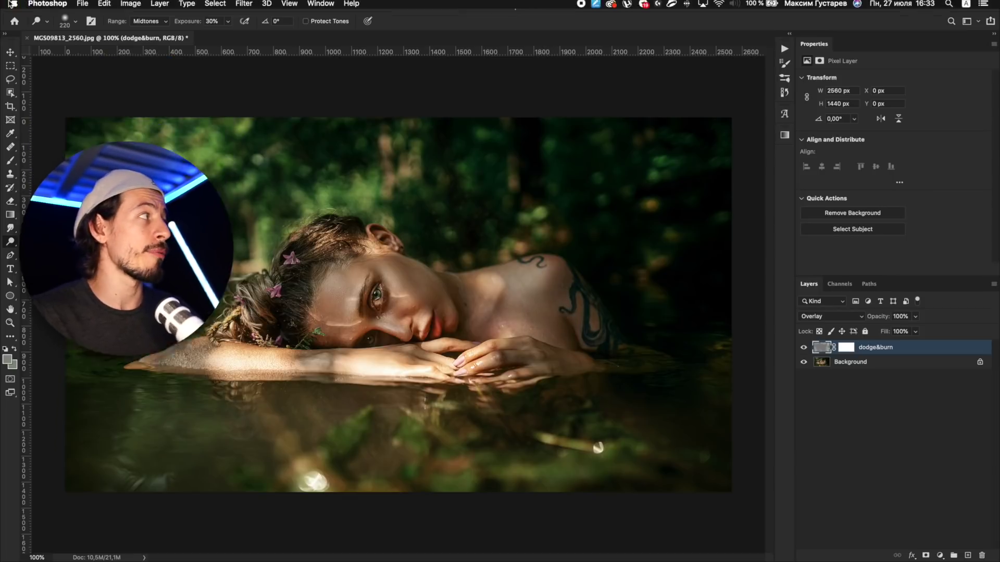
Step: Enable Overscroll in the Tools preferences and apply the change
left_click(48, 6)
mouse_move(72, 38)
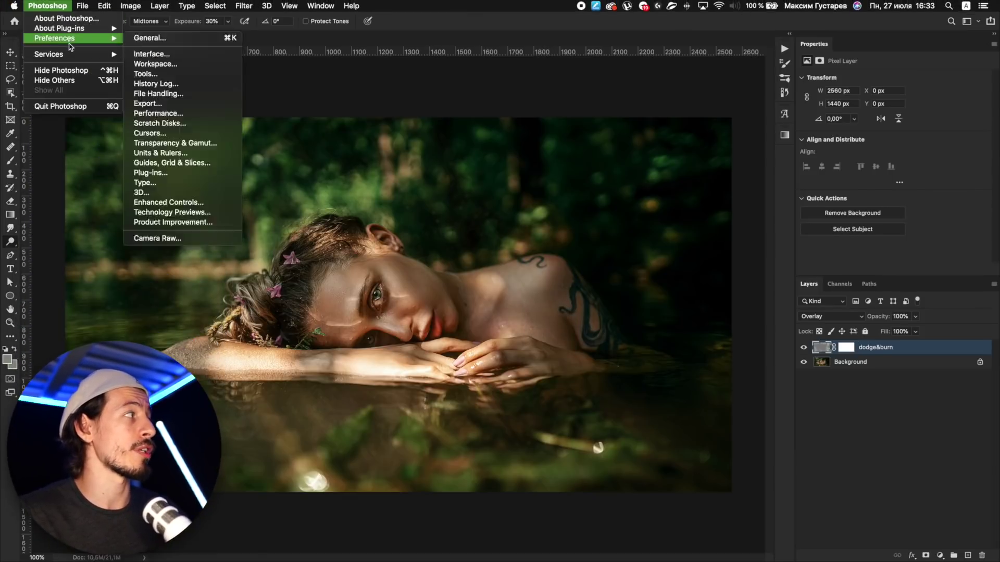
left_click(147, 74)
left_click(228, 225)
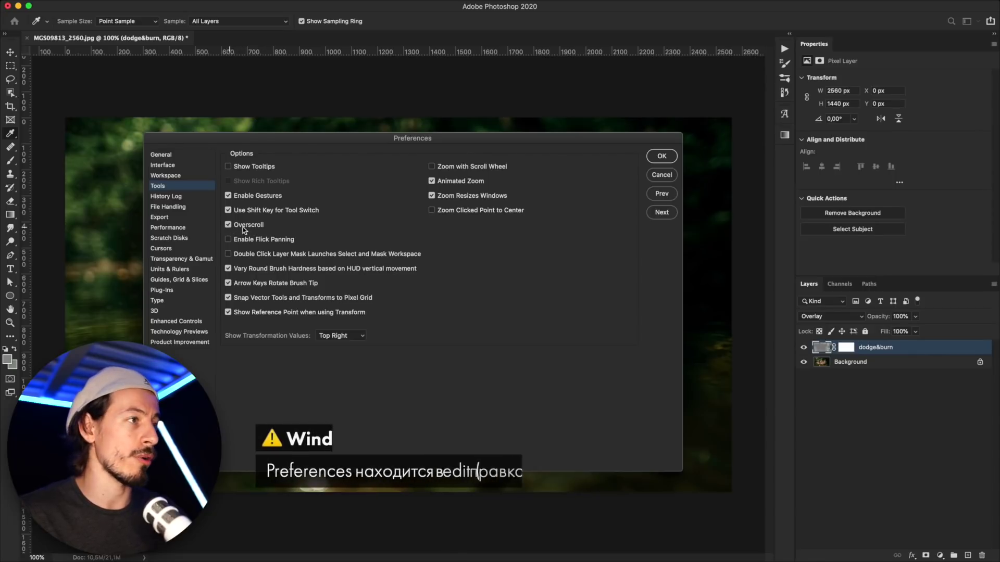
left_click(661, 156)
Step: Test overscrolling by moving the view past the image edges, fit the image in the window, and return to 100% zoom
left_click_drag(488, 288, 308, 243)
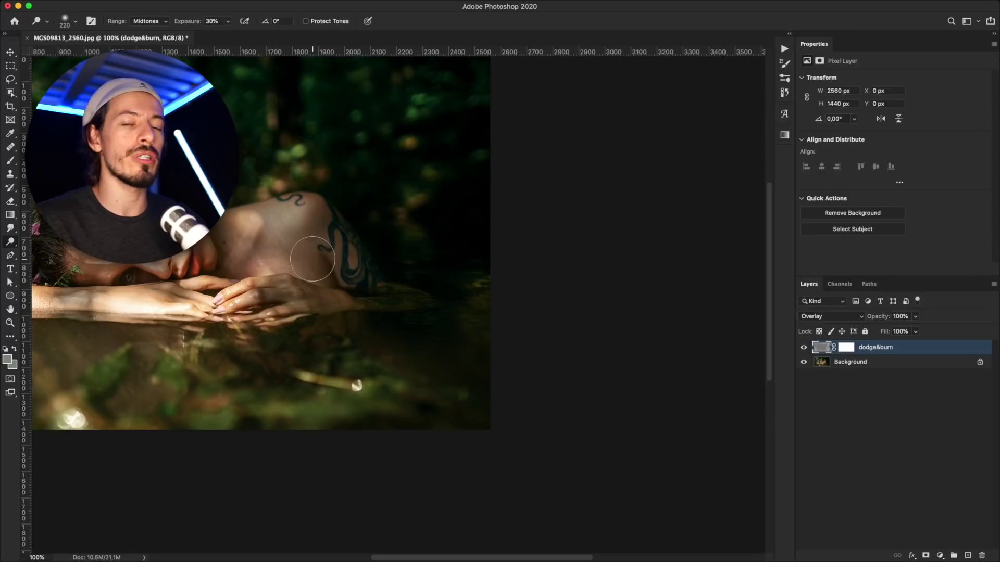
scroll(381, 301, "down", 6)
scroll(381, 301, "right", 10)
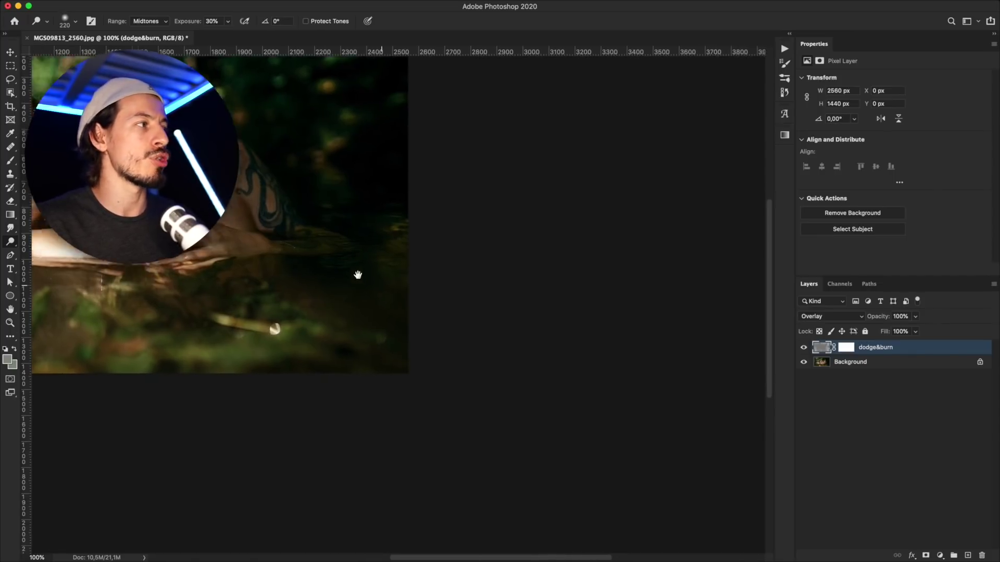
scroll(296, 261, "right", 2)
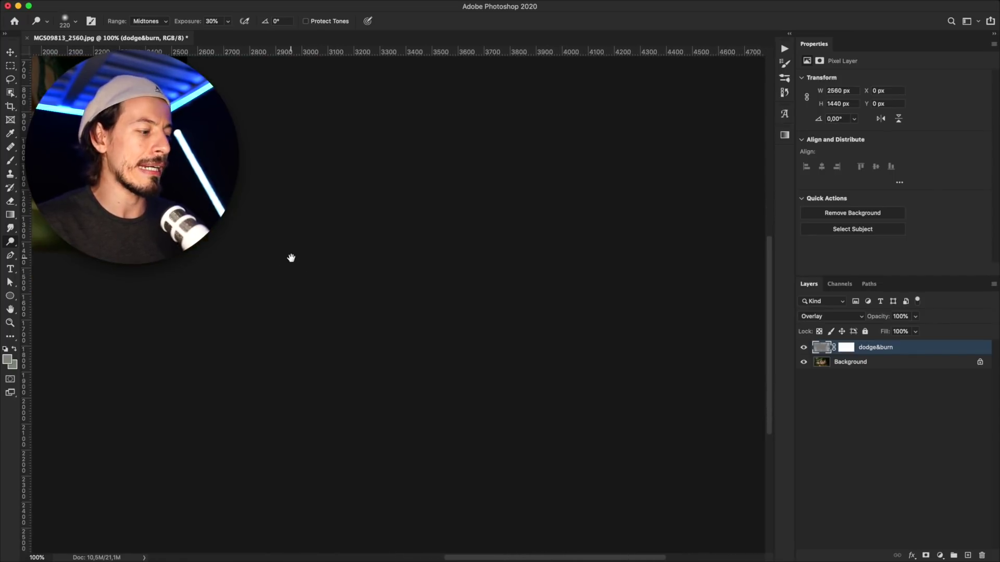
key("ctrl+1")
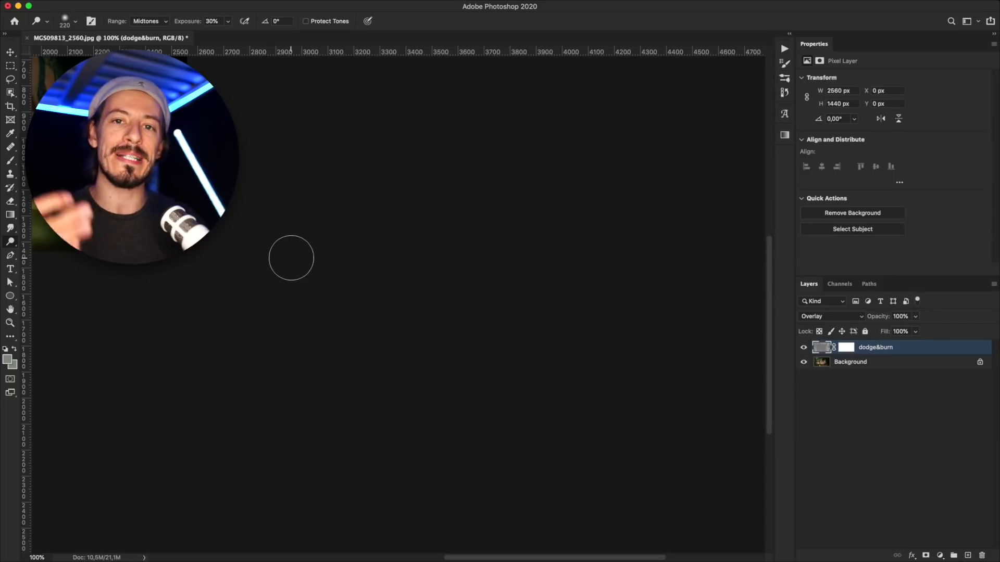
key("ctrl+0")
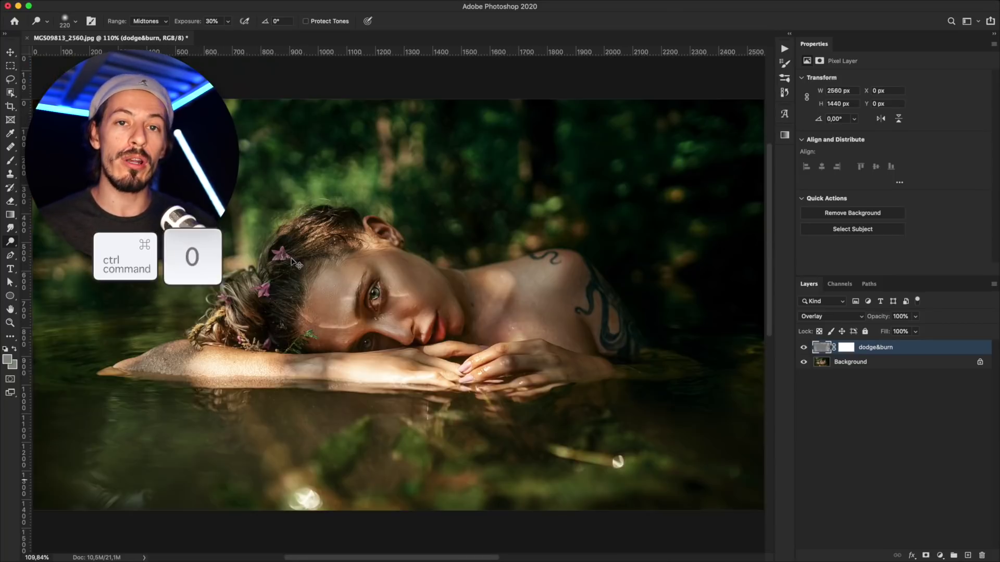
key("ctrl+1")
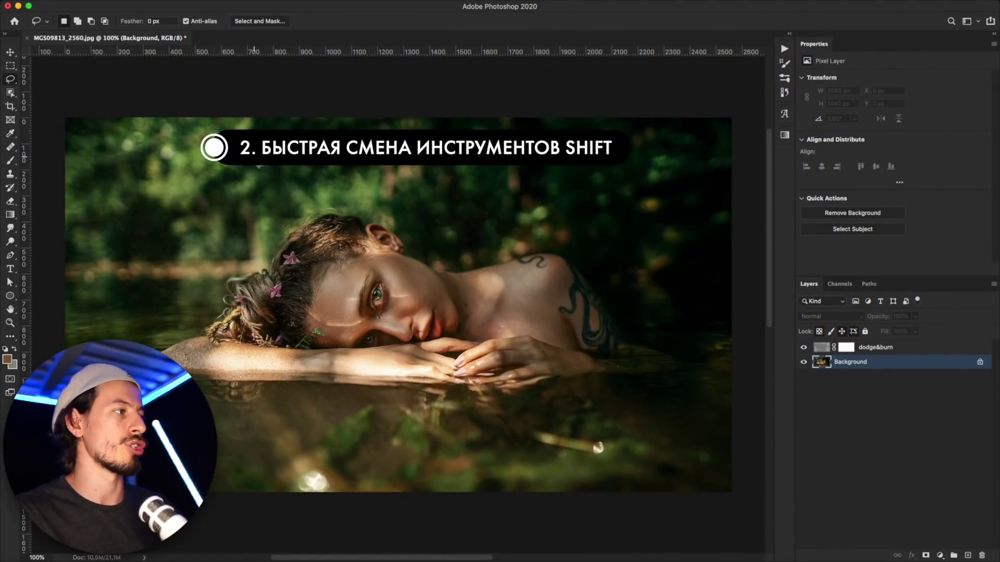
Step: Paint a brown Brush stroke over the dark trees above the woman's shoulder, and switch to the Mixer Brush Tool
key("b")
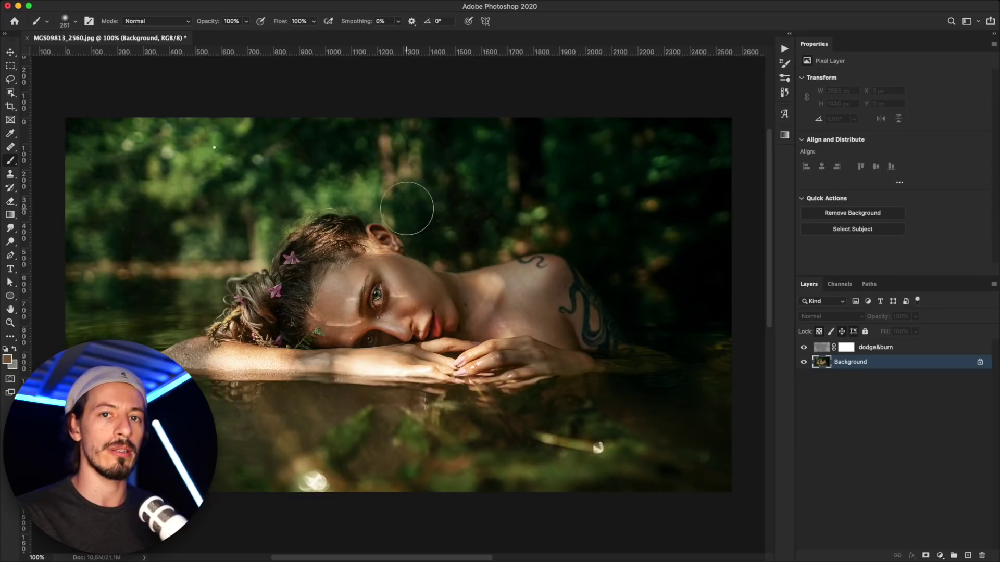
left_click_drag(404, 205, 498, 217)
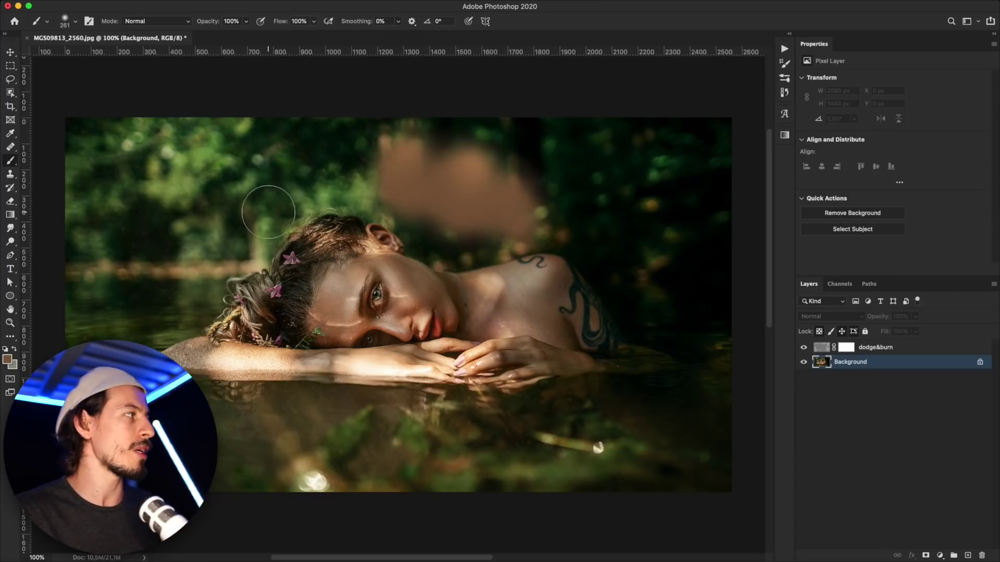
right_click(10, 163)
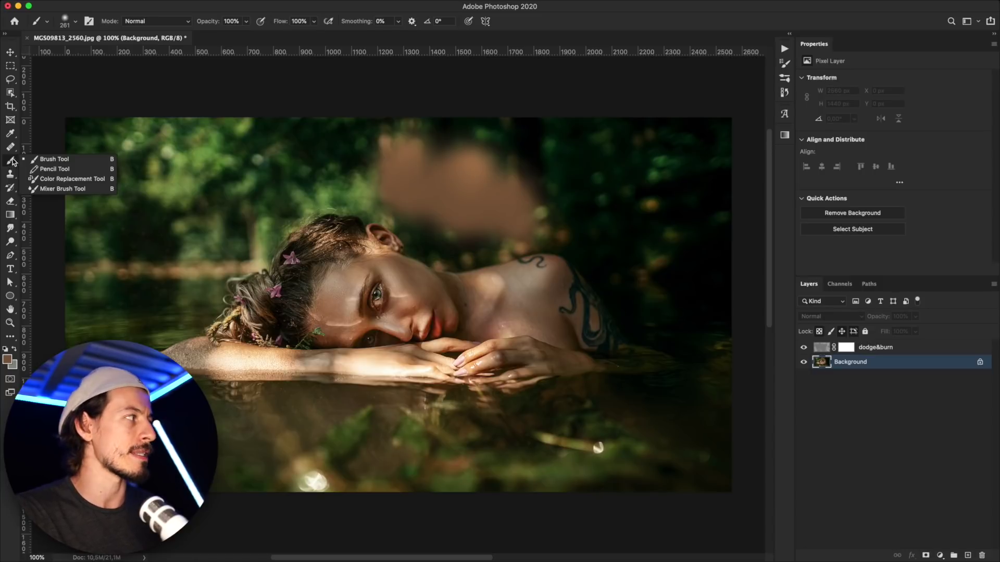
left_click(59, 190)
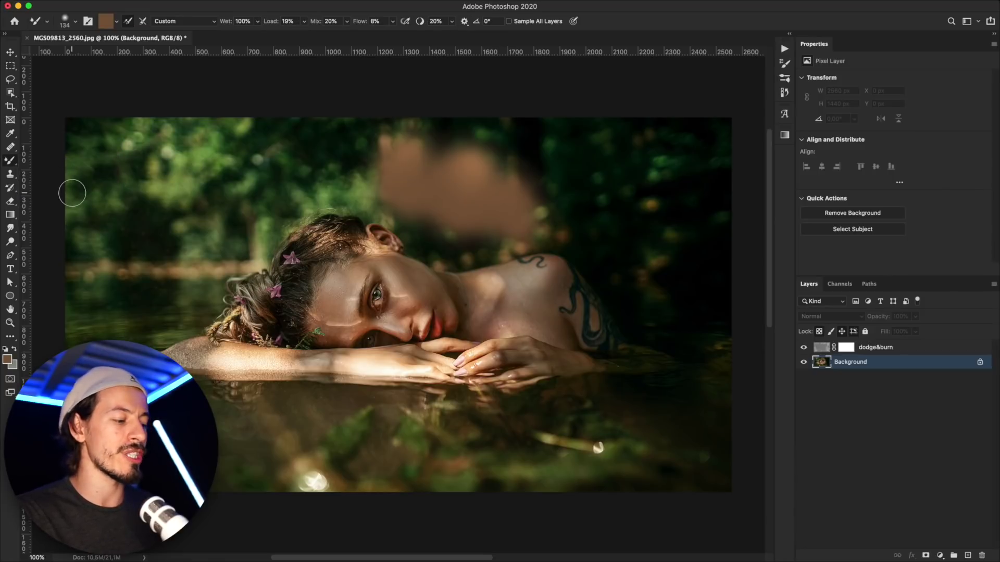
Step: Cycle repeatedly through the tools of the brush group, finishing on the regular Brush Tool
key("shift")
key("shift+b")
key("shift+b")
key("shift+b")
key("shift+b")
key("shift+b")
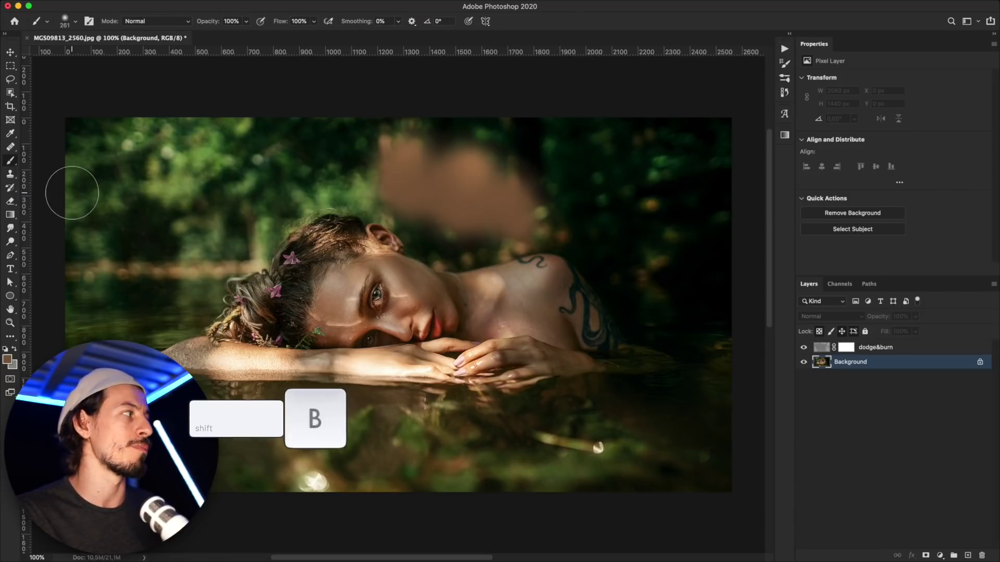
key("shift+b")
key("shift+b")
key("shift+b")
key("shift+b")
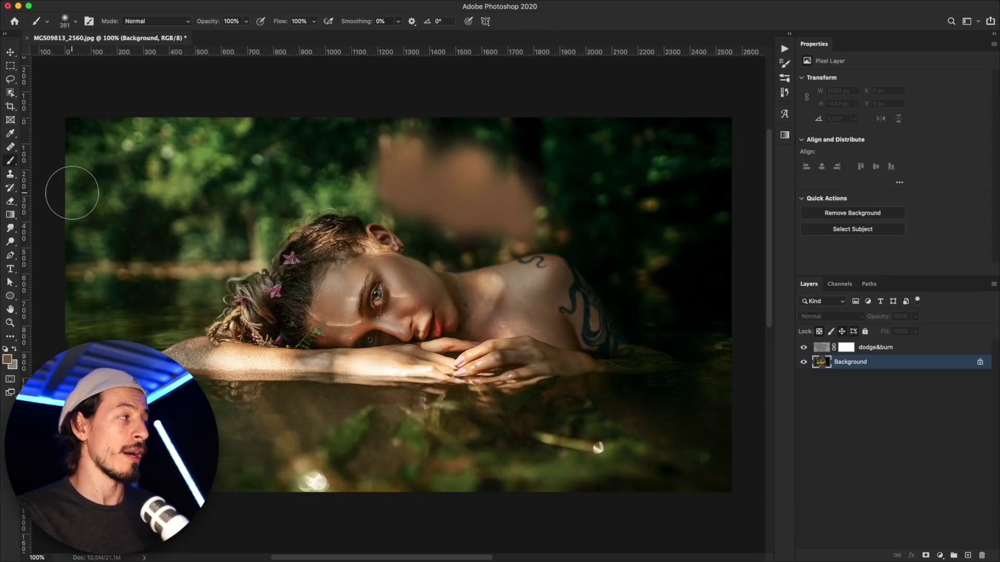
Step: Paint a second brown stroke over the foliage above the woman's head, and switch to the Mixer Brush Tool
mouse_move(313, 167)
left_mouse_down()
mouse_move(348, 142)
mouse_move(275, 187)
mouse_move(308, 167)
left_mouse_up()
key("shift+b")
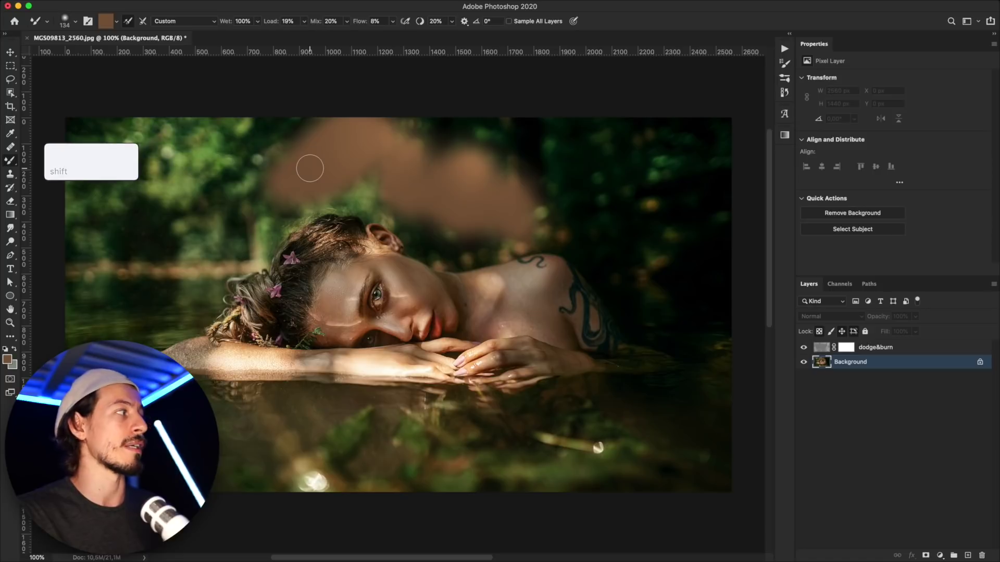
key("shift+b")
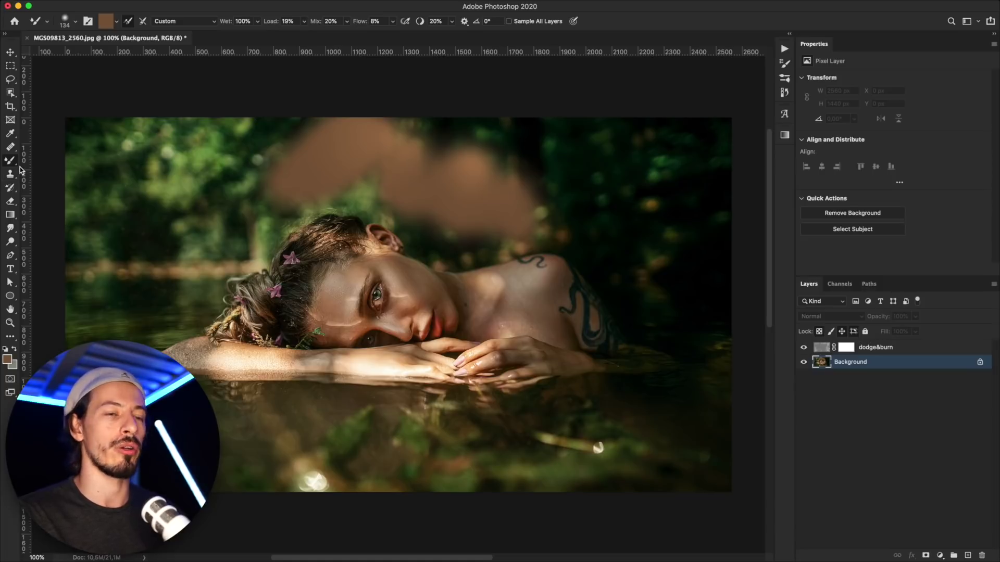
Step: Cycle through the Lasso, Polygonal Lasso and Magnetic Lasso tools, returning to the Lasso Tool
key("l")
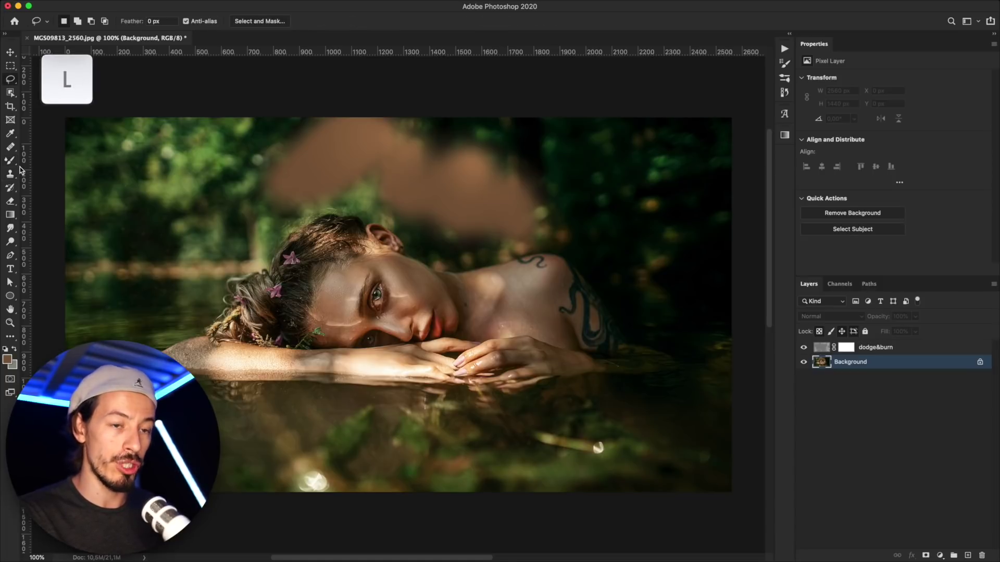
key("shift")
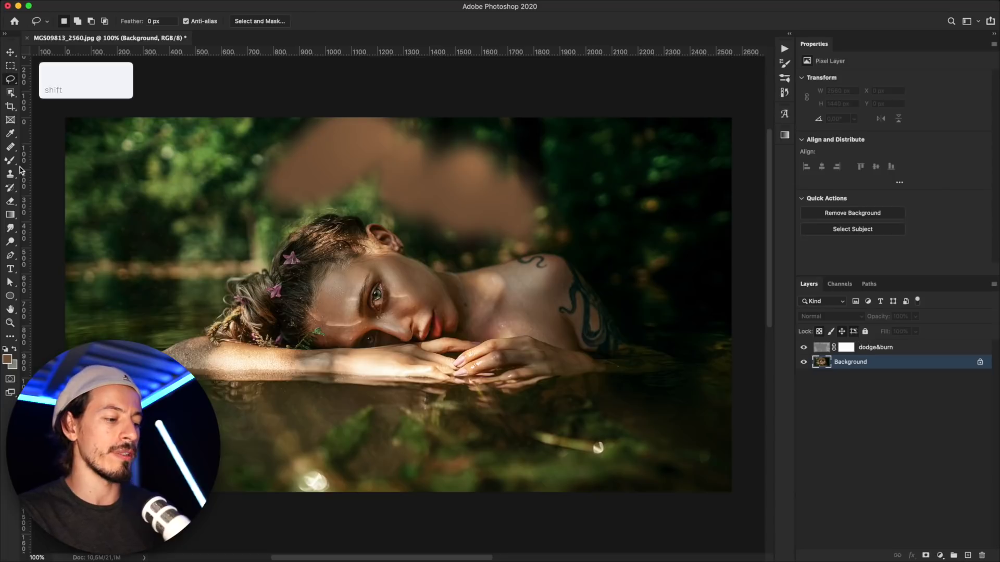
key("shift+l")
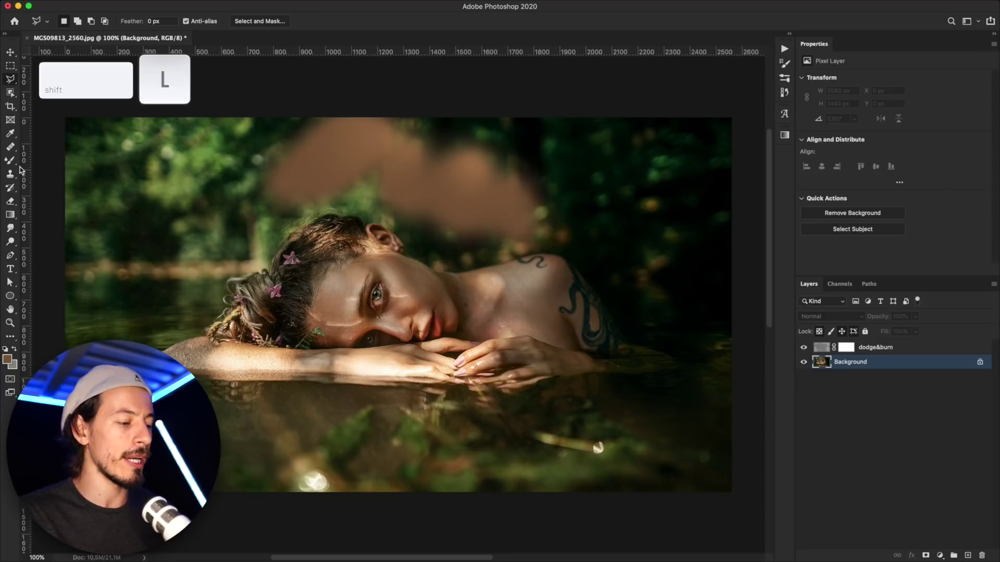
key("shift+l")
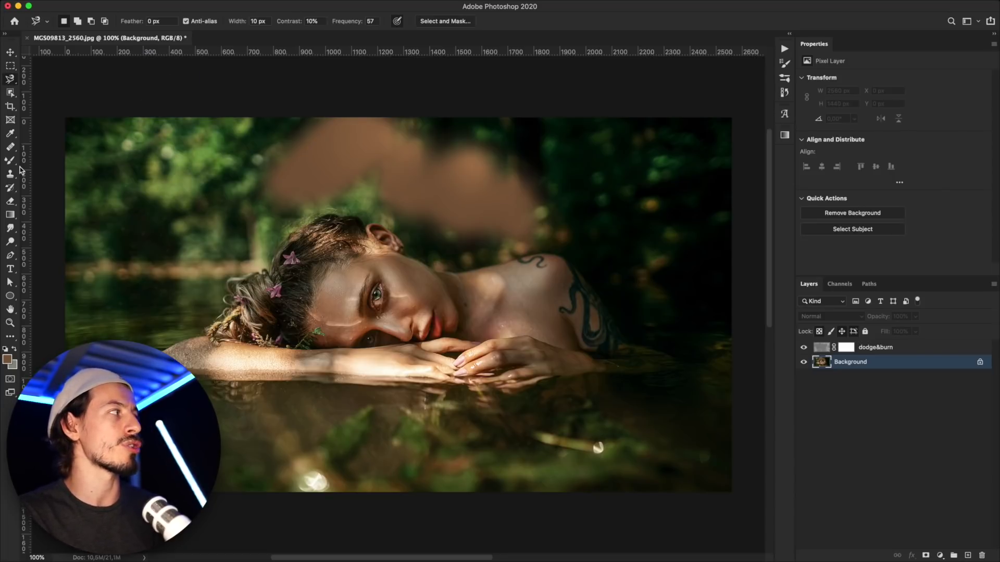
key("shift+l")
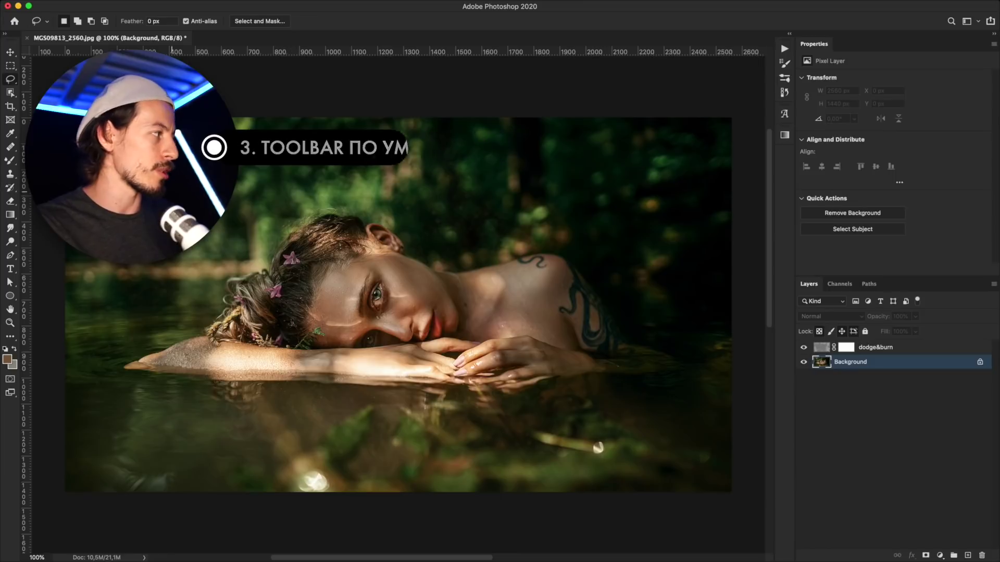
Step: Open the toolbar customization settings and restore the default tool layout
left_click(12, 339)
left_click(52, 339)
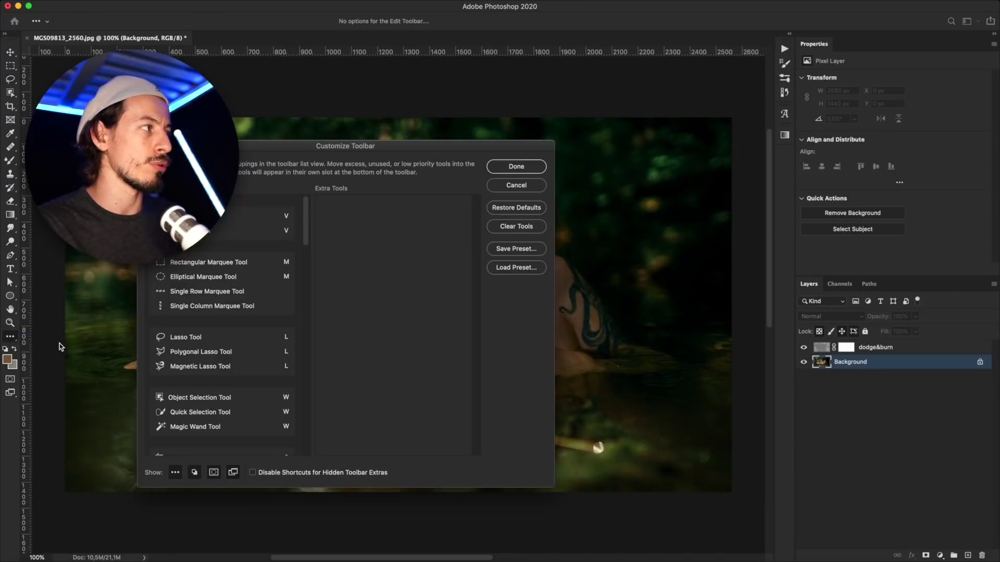
mouse_move(358, 145)
left_mouse_down()
mouse_move(366, 159)
mouse_move(360, 153)
left_mouse_up()
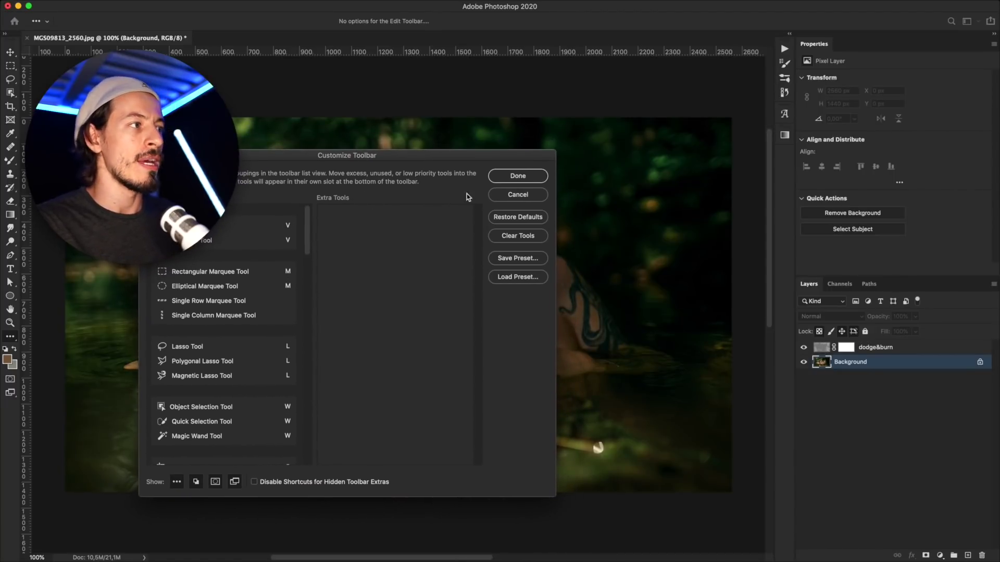
left_click(506, 219)
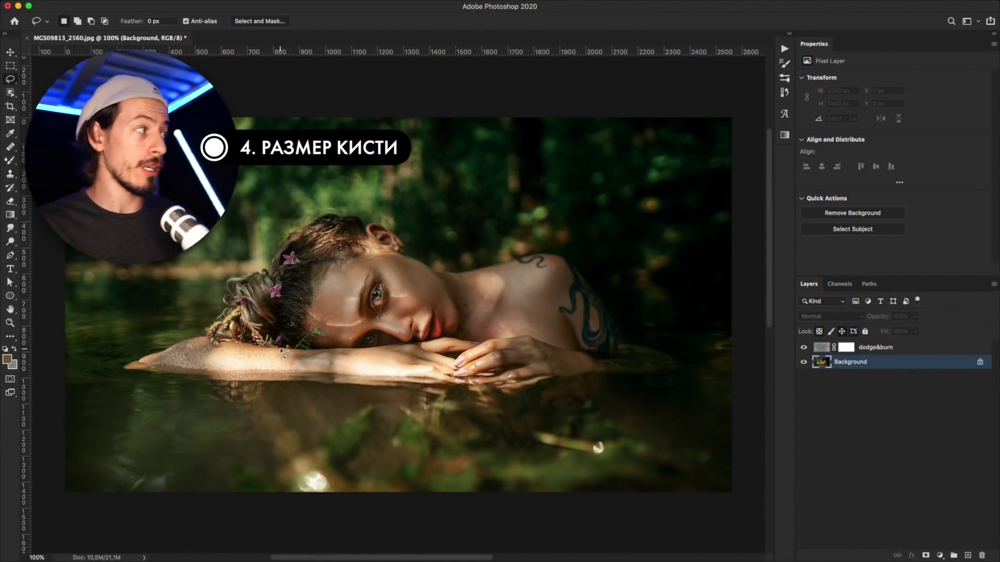
Step: Activate the Mixer Brush and step its size down and up to 175 px
key("b")
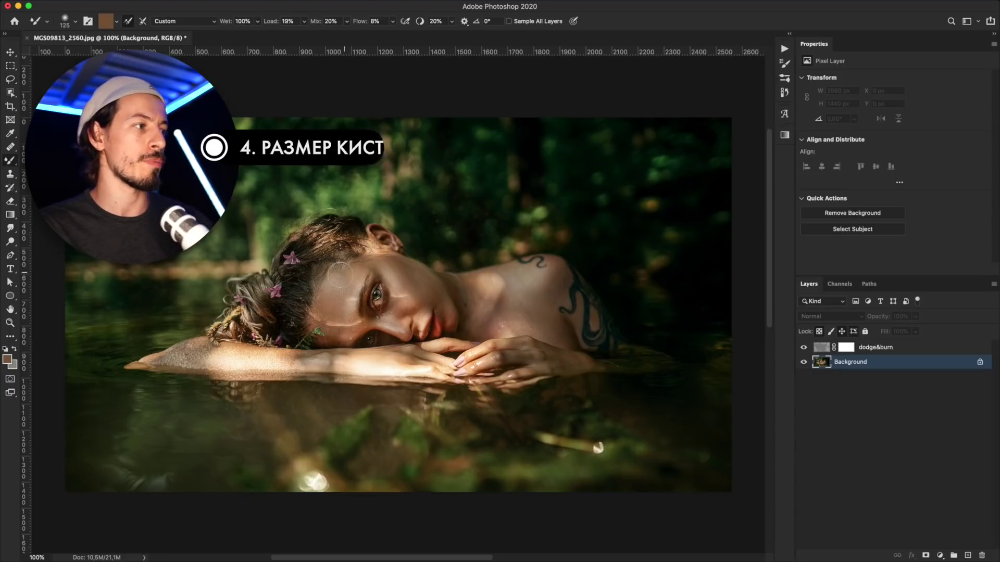
key("bracketleft")
key("bracketleft")
key("bracketright")
key("bracketright")
key("bracketright")
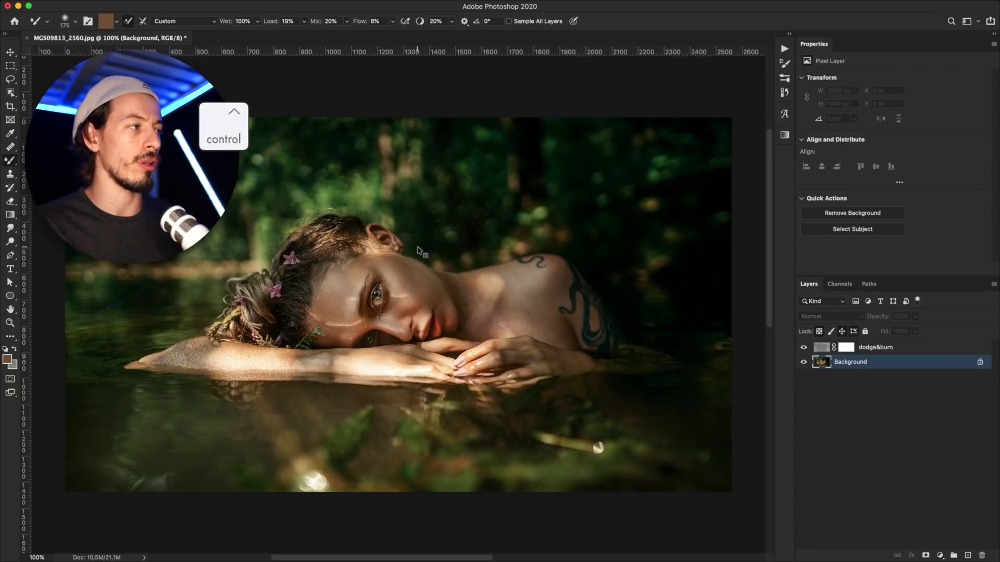
Step: Resize the Mixer Brush interactively on the canvas to 244 px
left_click(492, 225, "ctrl+alt")
mouse_move(492, 225)
left_mouse_down()
mouse_move(455, 217)
mouse_move(508, 223)
mouse_move(445, 217)
mouse_move(516, 221)
mouse_move(484, 217)
mouse_move(502, 221)
mouse_move(484, 200)
left_mouse_up()
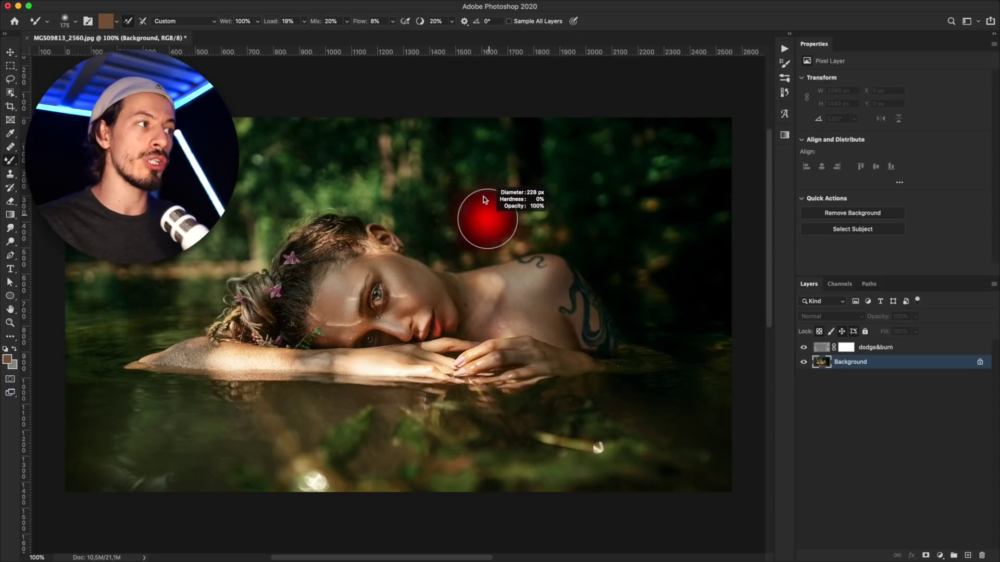
mouse_move(488, 148)
left_mouse_down()
mouse_move(481, 304)
mouse_move(495, 156)
left_mouse_up()
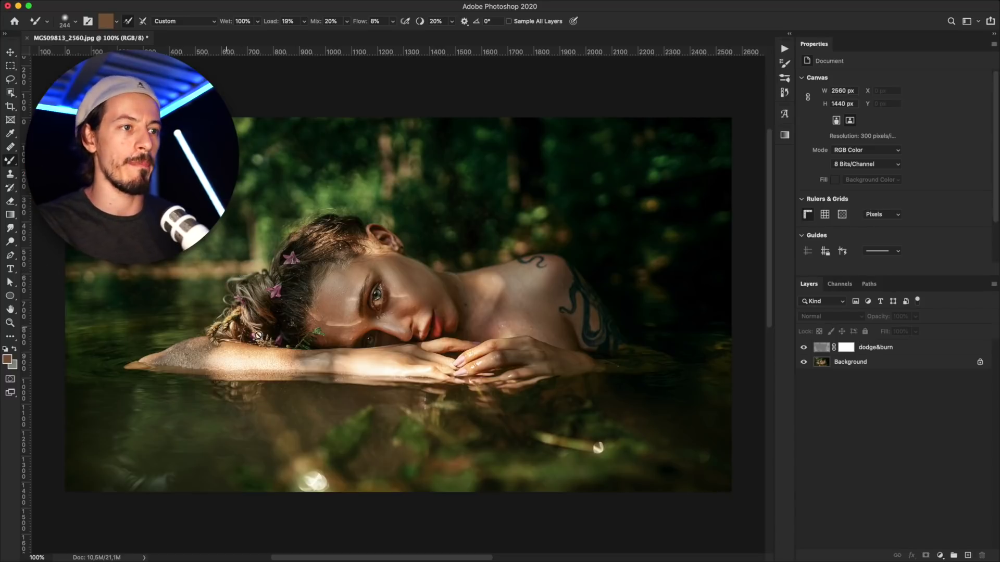
Step: Add a new layer with a white layer mask above dodge&burn, and merge all visible layers into the Background
left_click(968, 555)
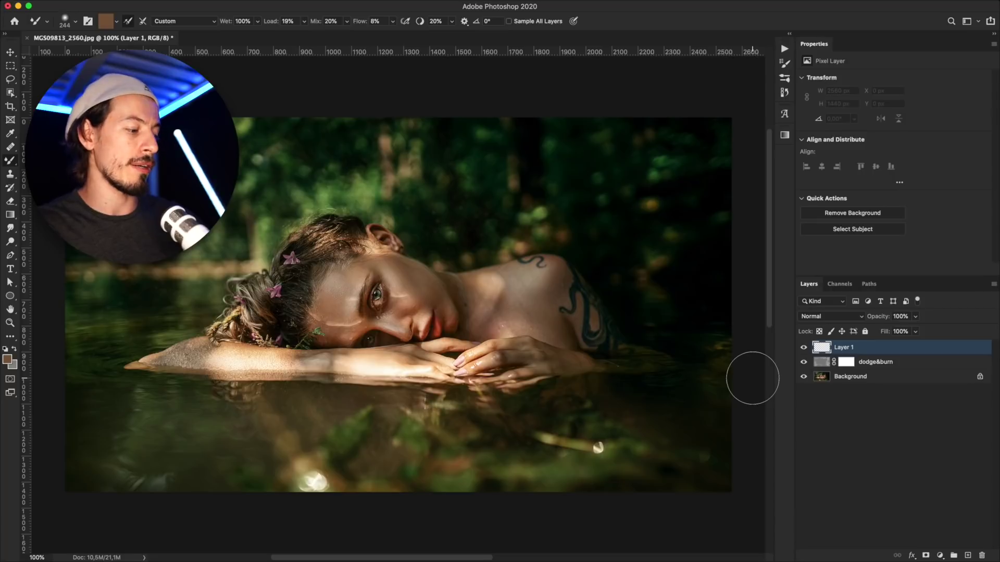
key("ctrl+shift+r")
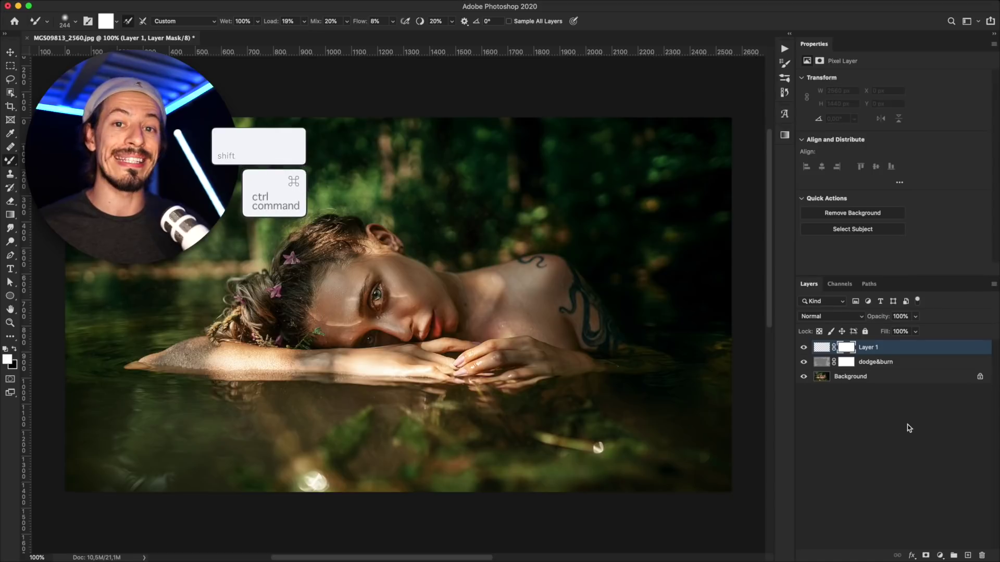
key("ctrl+shift+e")
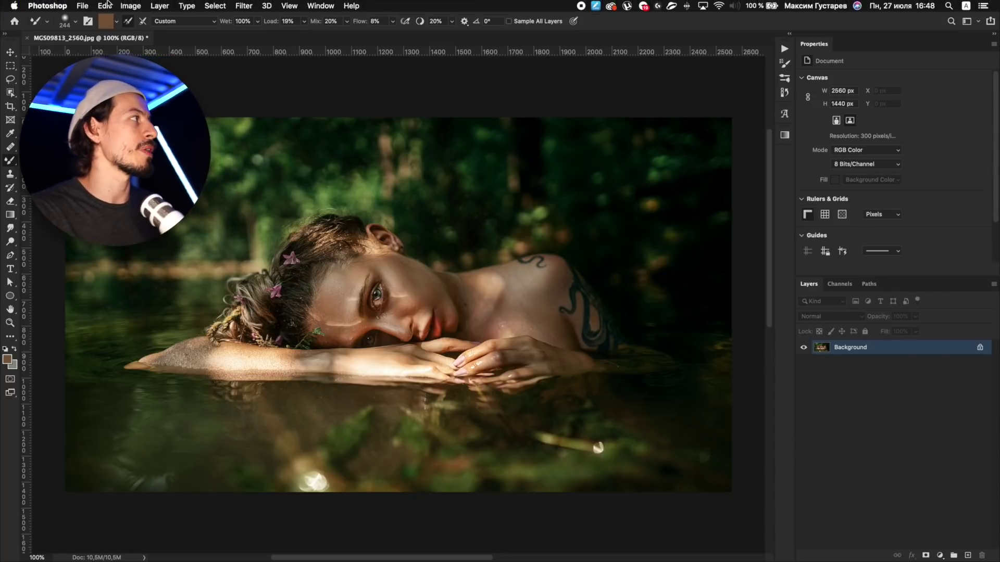
Step: Open the keyboard shortcut settings, expand the Layer commands and select the Merge Visible shortcut
left_click(106, 6)
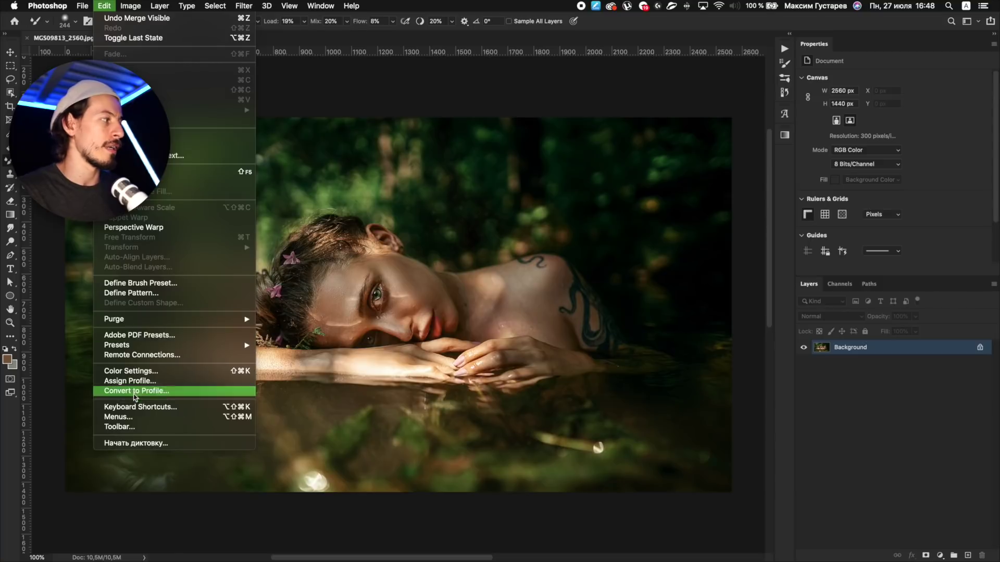
left_click(146, 410)
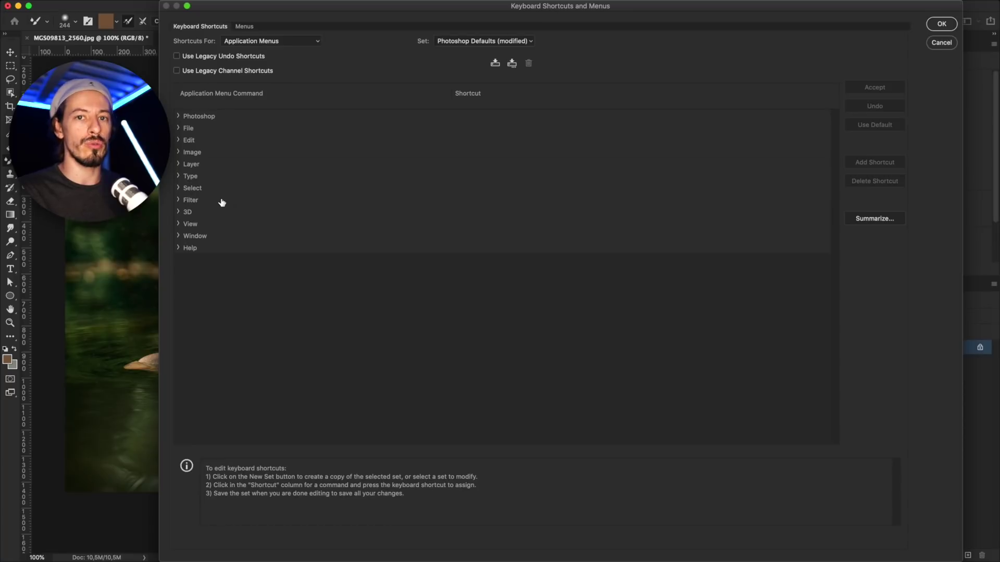
left_click(179, 164)
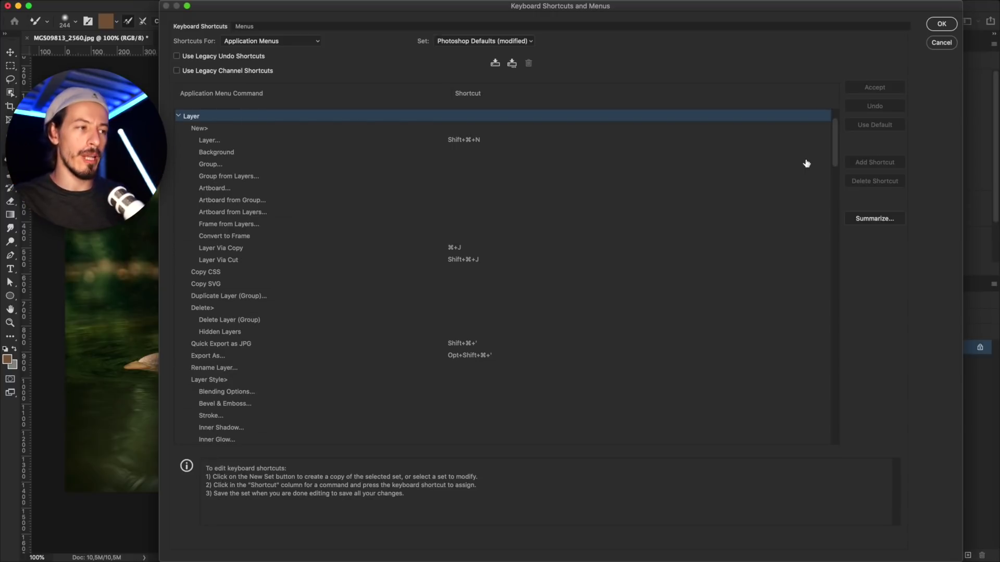
left_click_drag(835, 146, 808, 415)
left_click(468, 323)
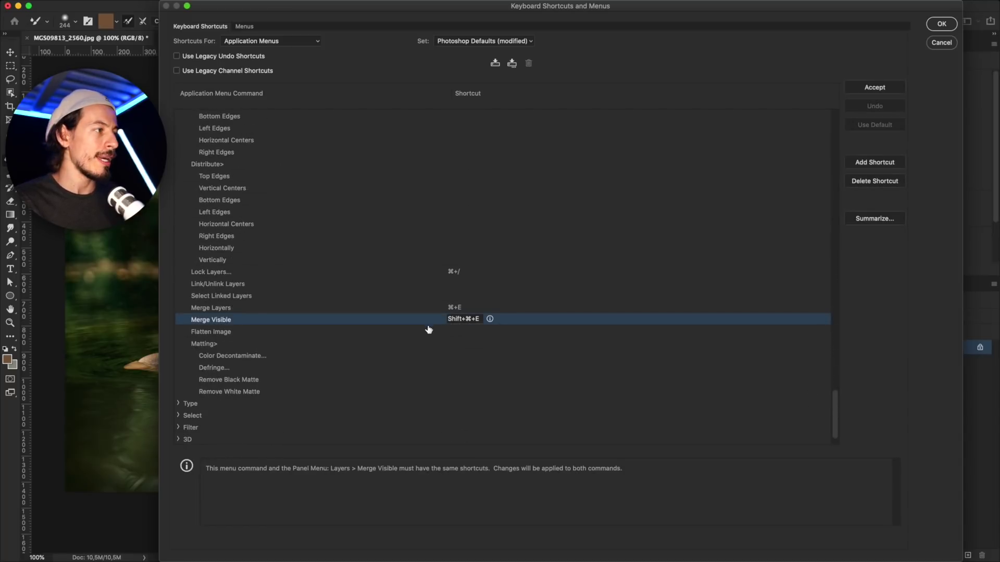
Step: Assign the shortcut Shift+⌘+E to the Flatten Image command and accept the reassignment
left_click(462, 332)
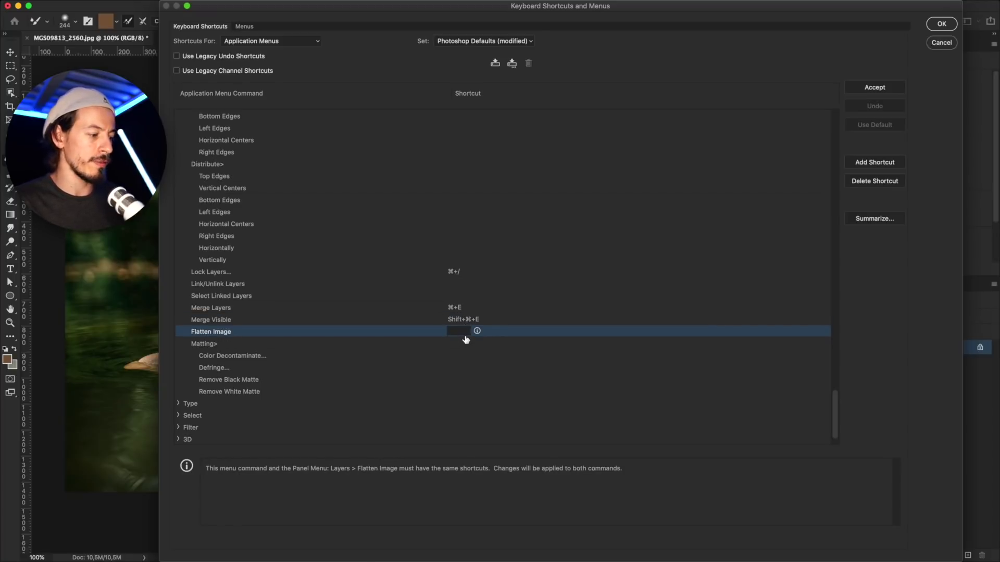
key("shift+super+e")
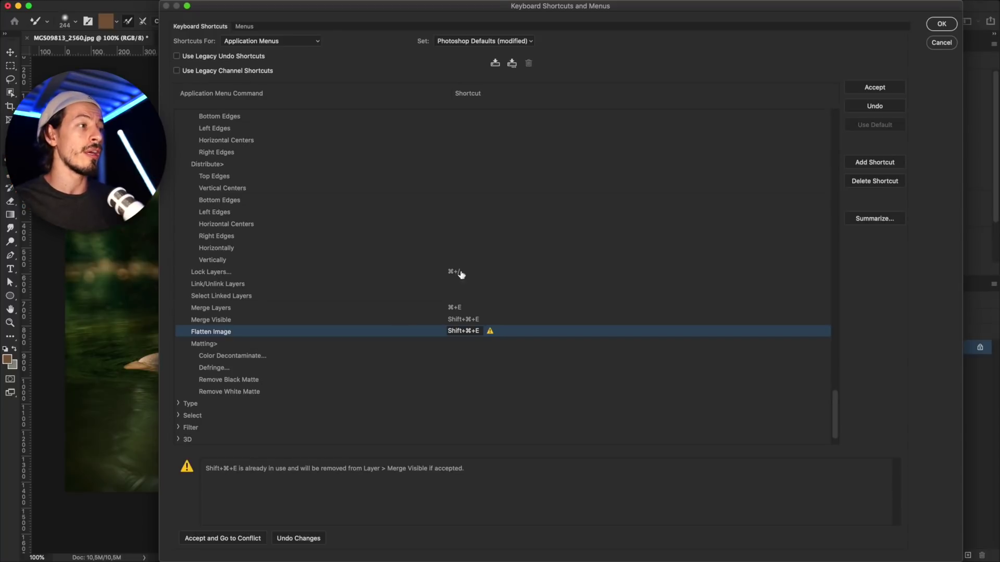
left_click(876, 89)
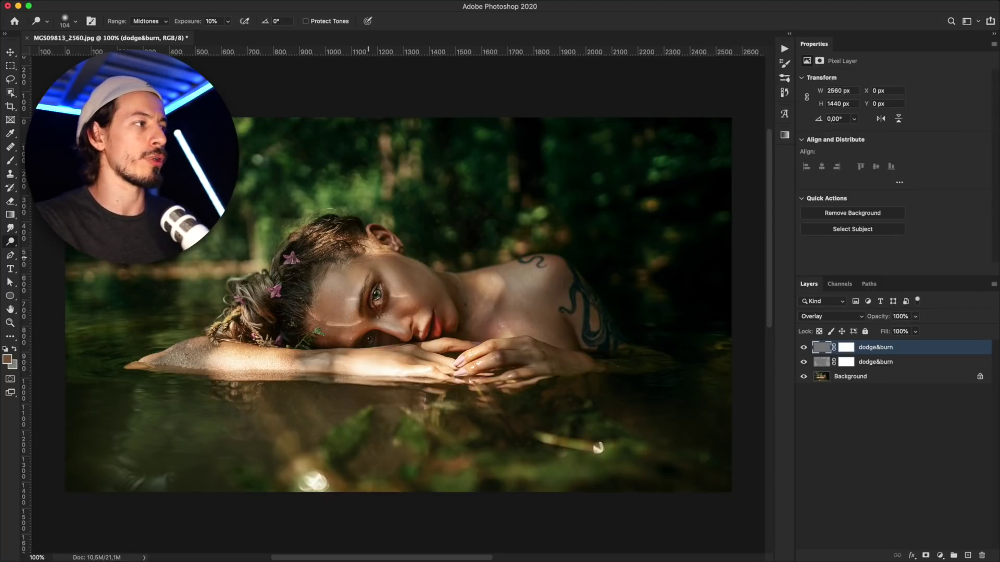
Step: Zoom in on the face and raise the Exposure of the active dodging tool
left_click_drag(408, 303, 458, 302)
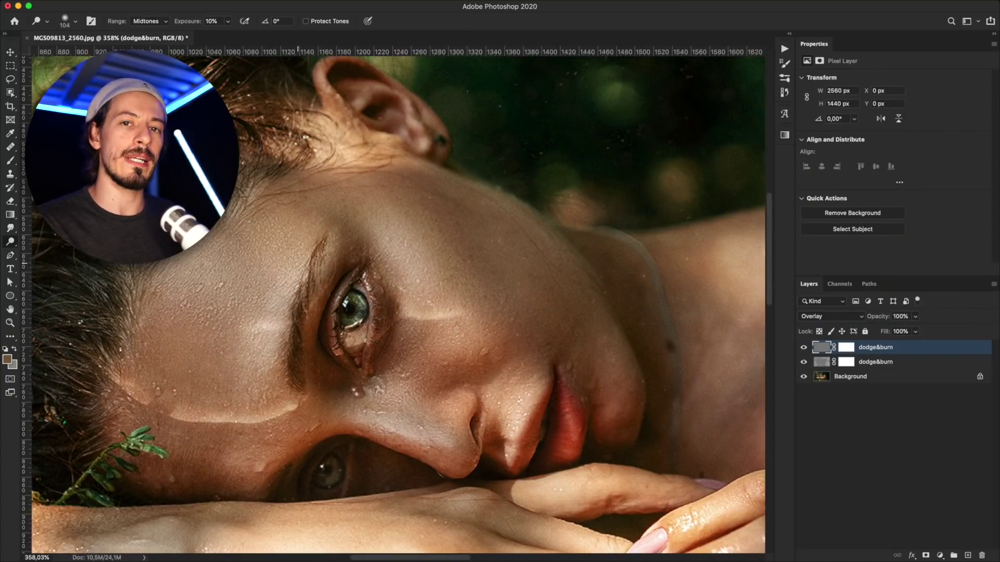
left_click(228, 23)
left_click_drag(228, 34, 251, 35)
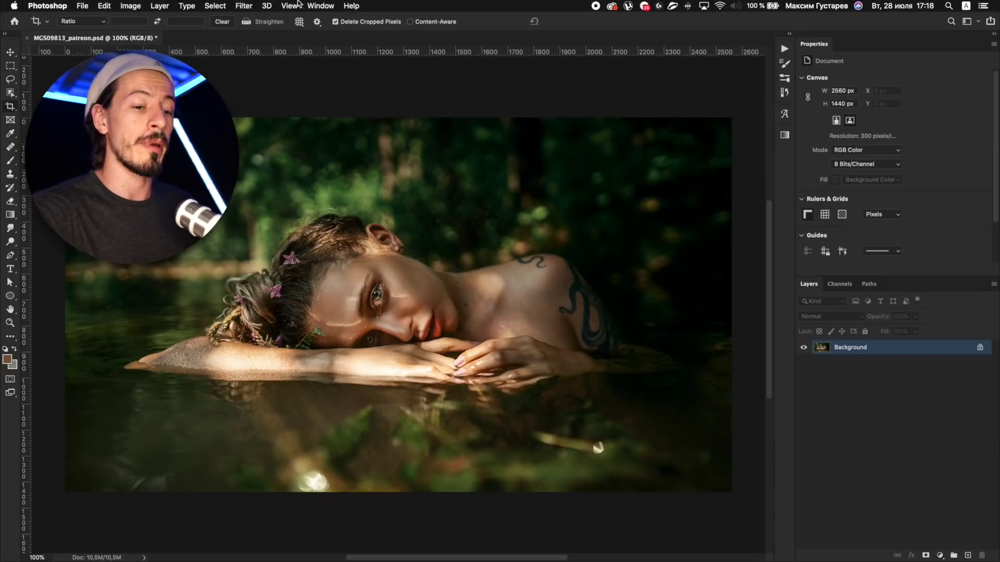
Step: Set up a custom proof condition that simulates Dot Gain 25%, and return to the Crop tool
left_click(289, 5)
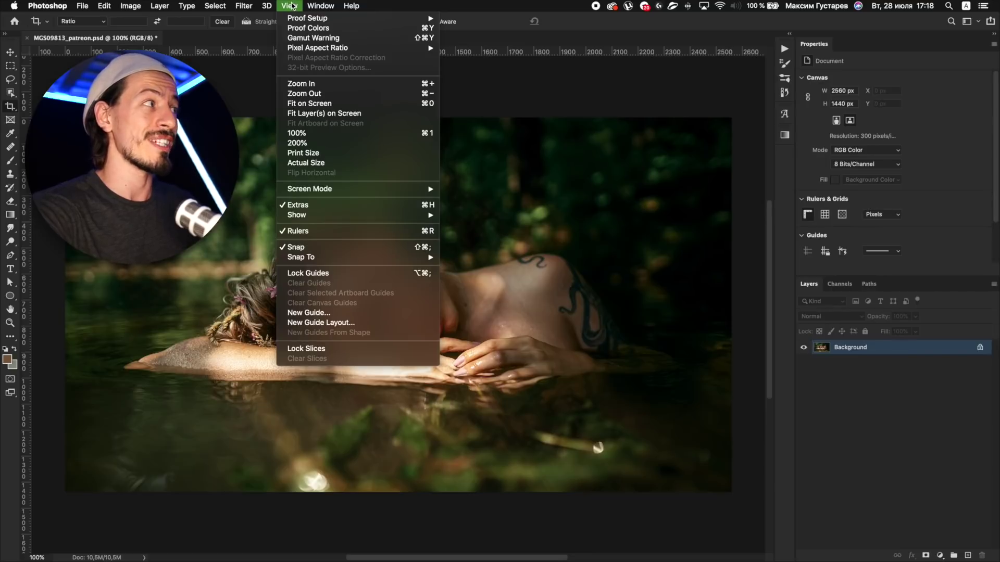
mouse_move(315, 21)
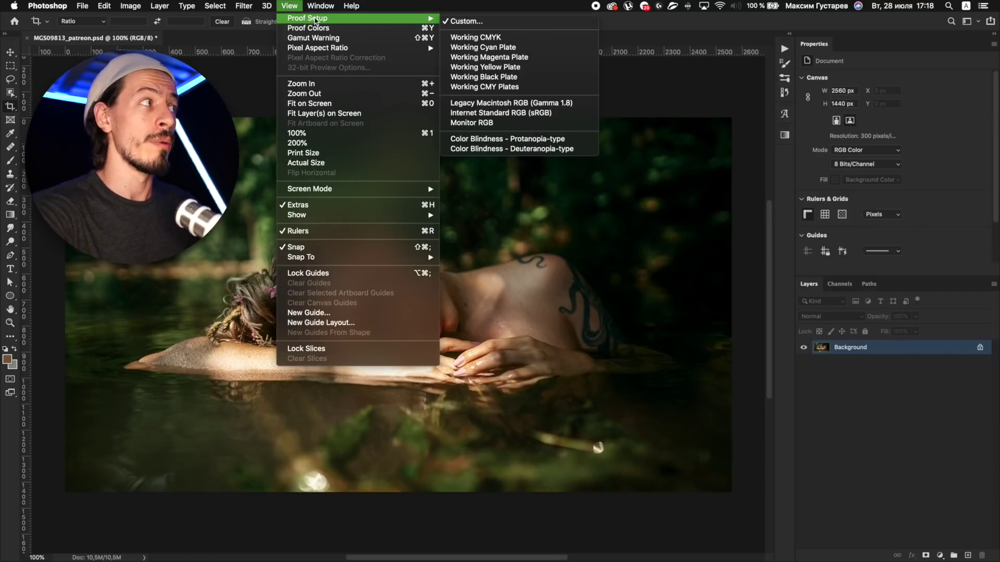
left_click(488, 22)
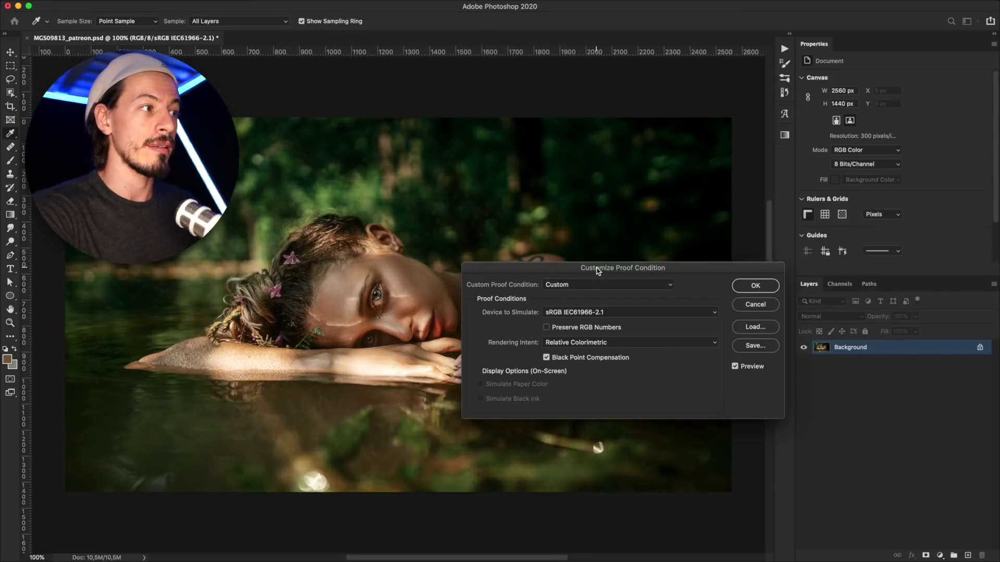
left_click_drag(598, 270, 545, 142)
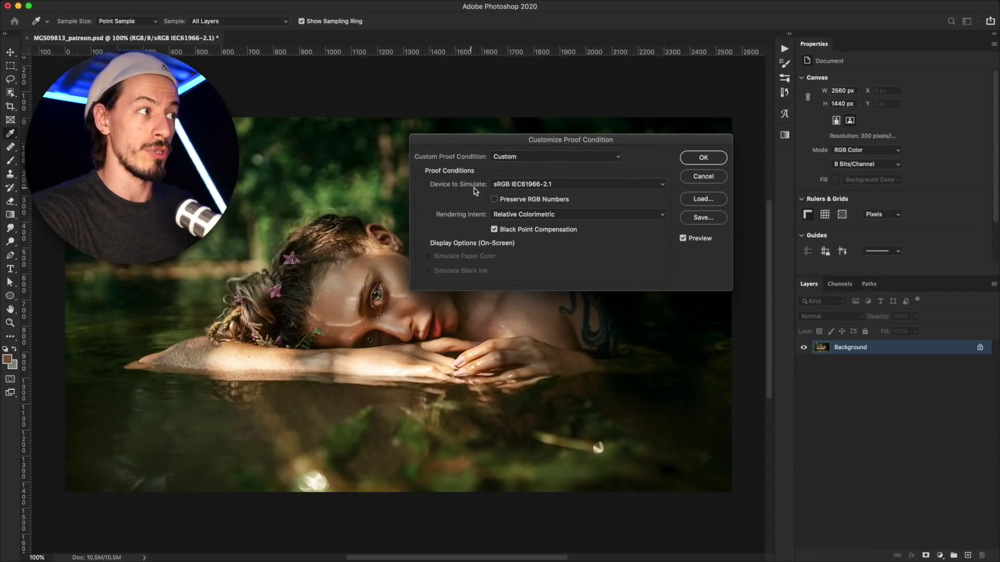
left_click(522, 184)
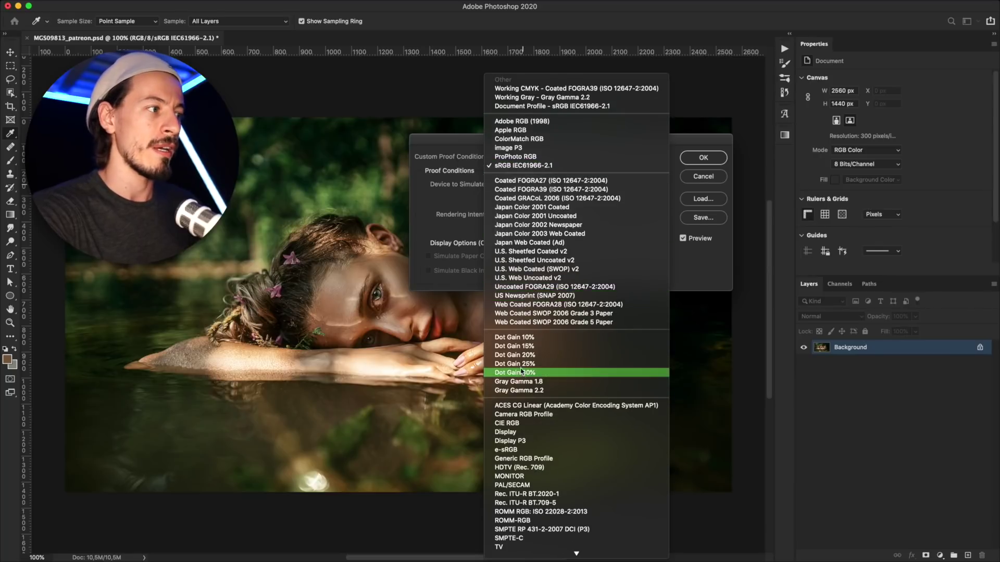
left_click(540, 365)
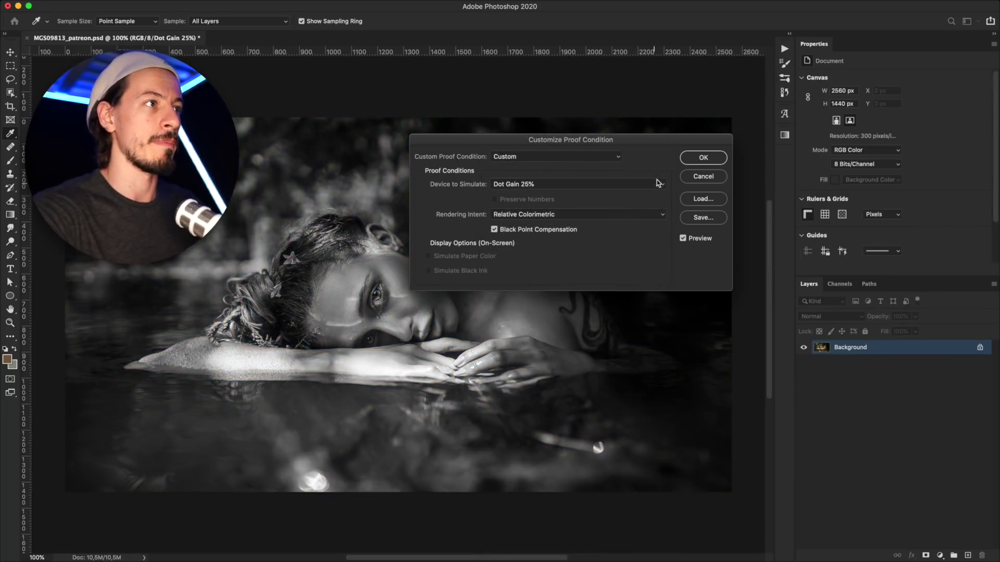
left_click(703, 158)
key("c")
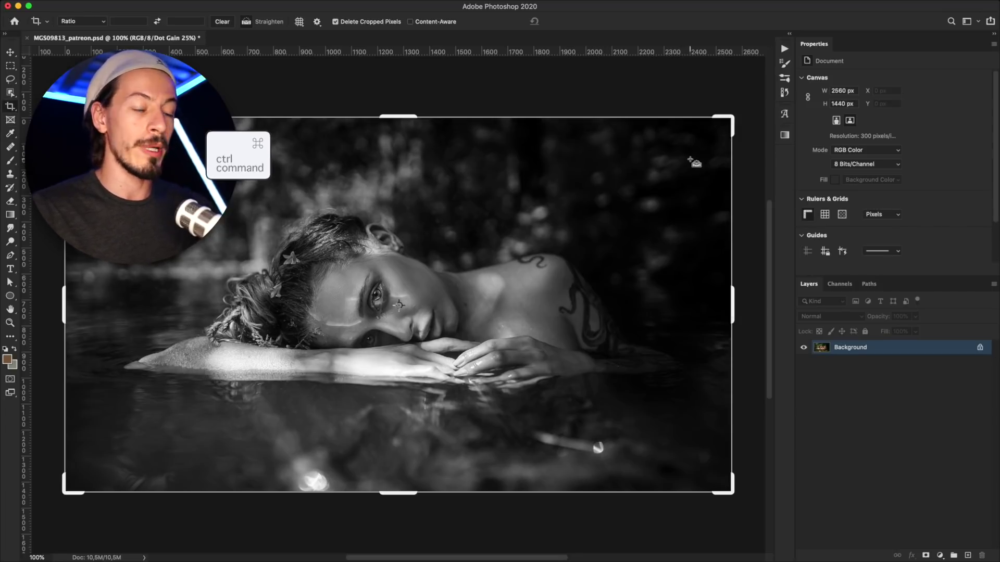
Step: Toggle the proof colors preview off and on to compare the photo in color and in grayscale
key("super+y")
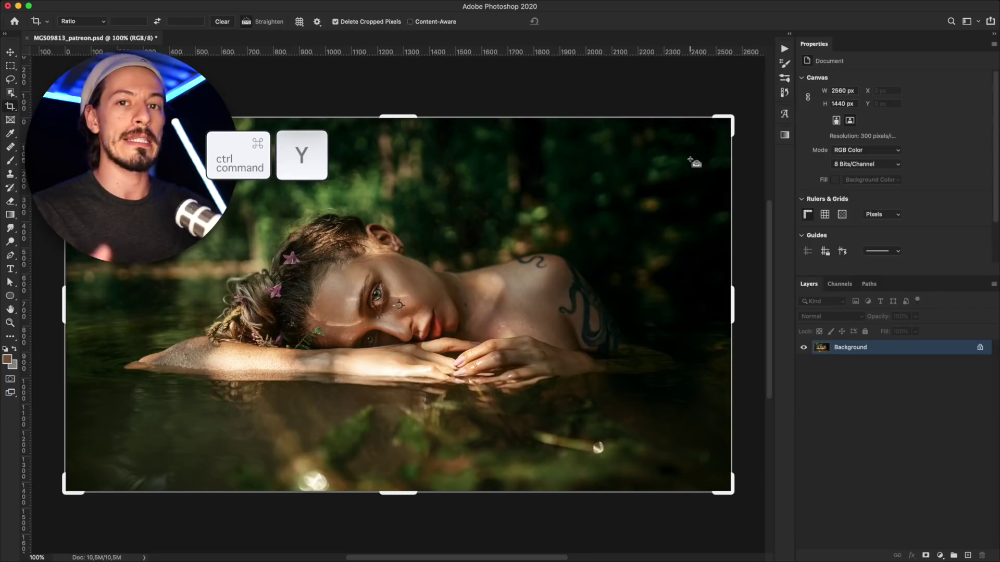
key("super+y")
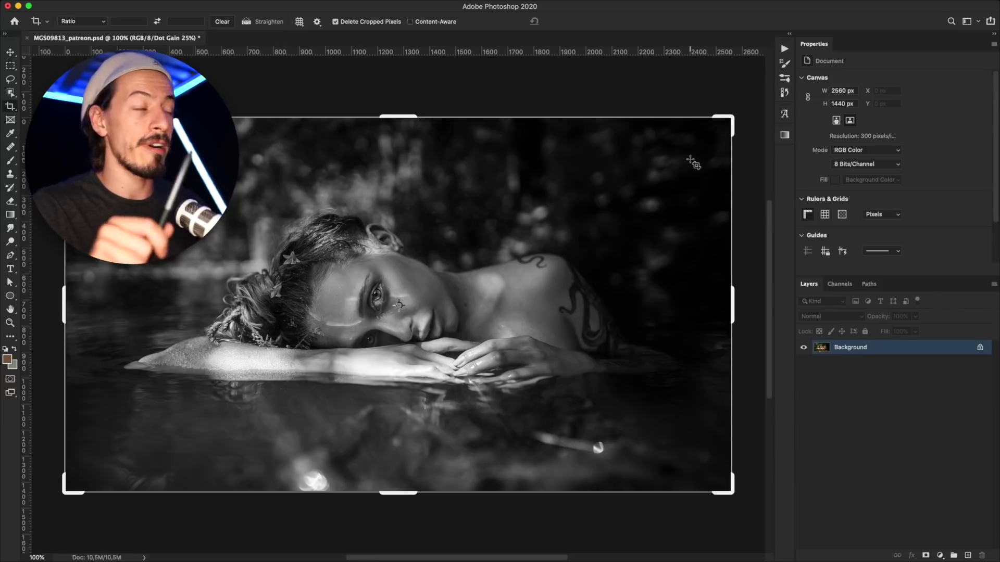
key("super+z")
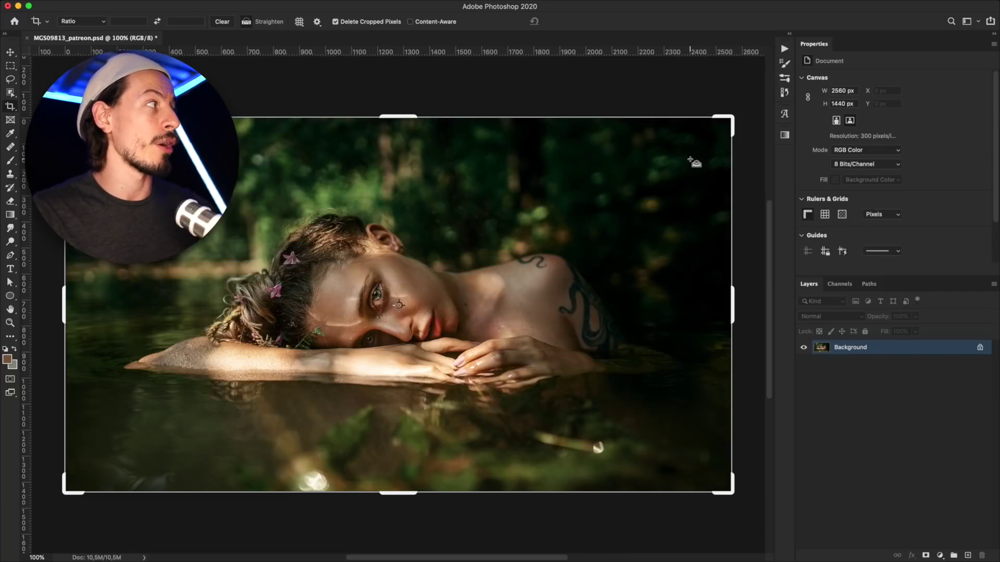
key("super+shift+z")
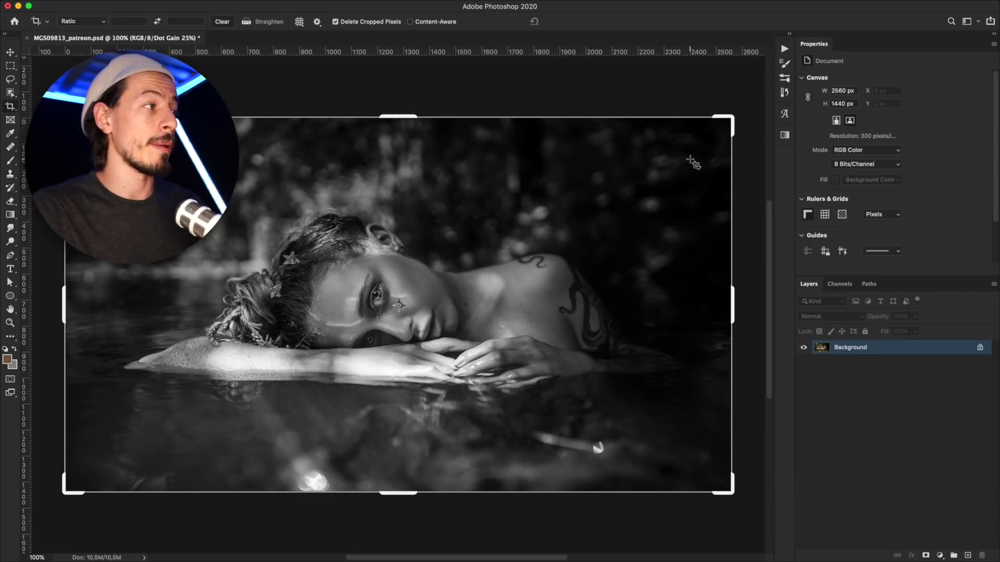
Step: Change the color of the area surrounding the canvas to Light Gray
scroll(406, 305, "up", 10)
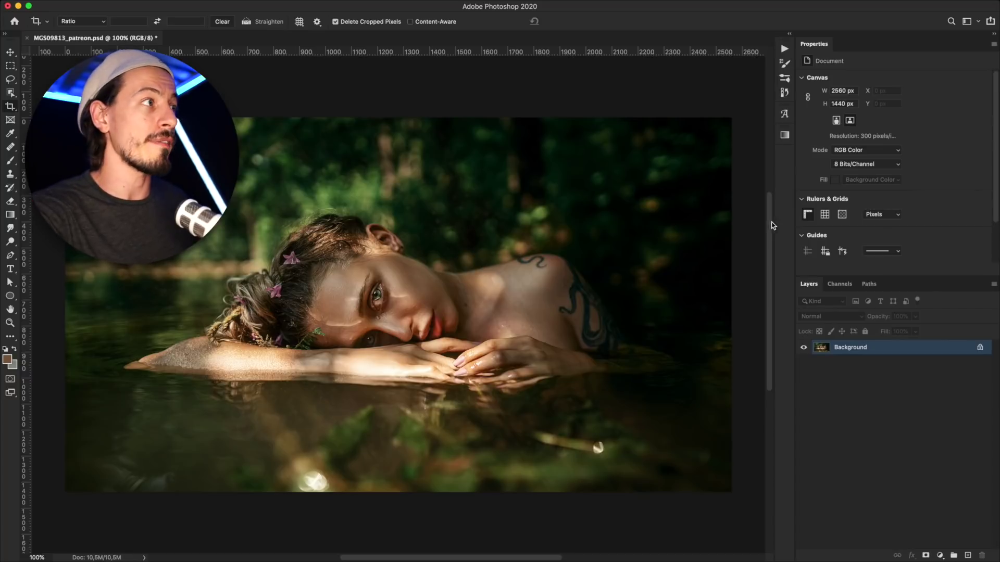
right_click(408, 85)
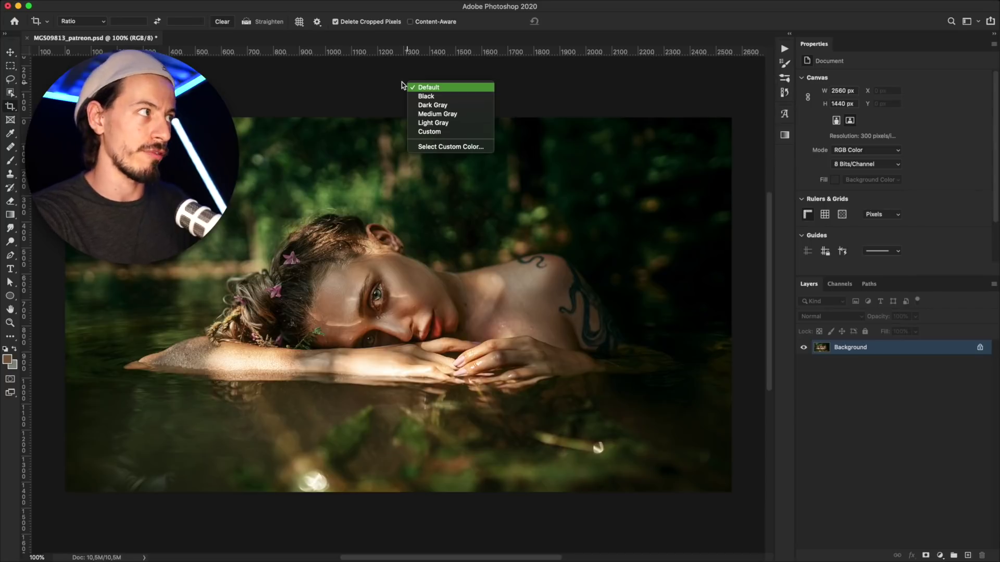
left_click(446, 123)
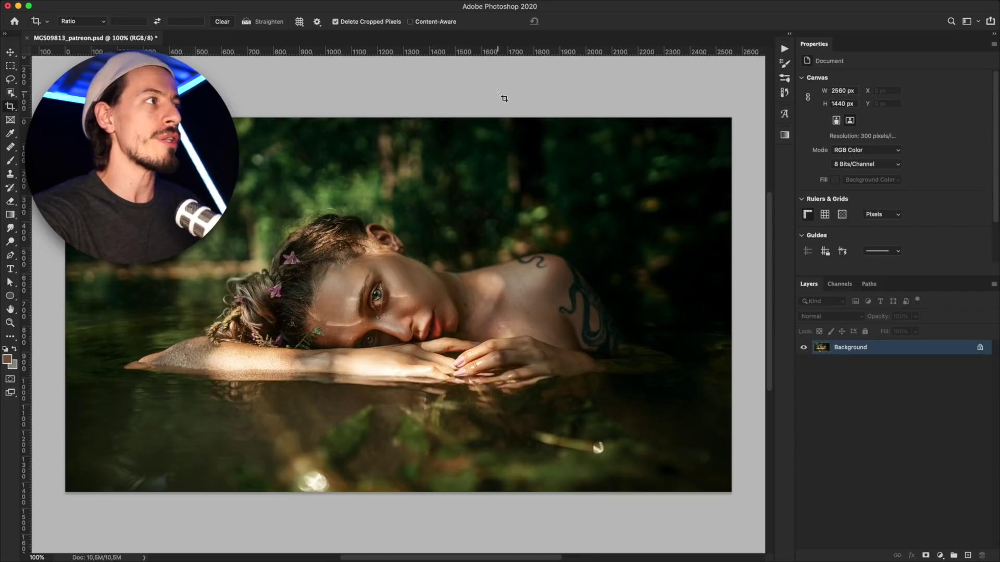
Step: Set the area surrounding the canvas to a custom white color, ffffff
right_click(452, 85)
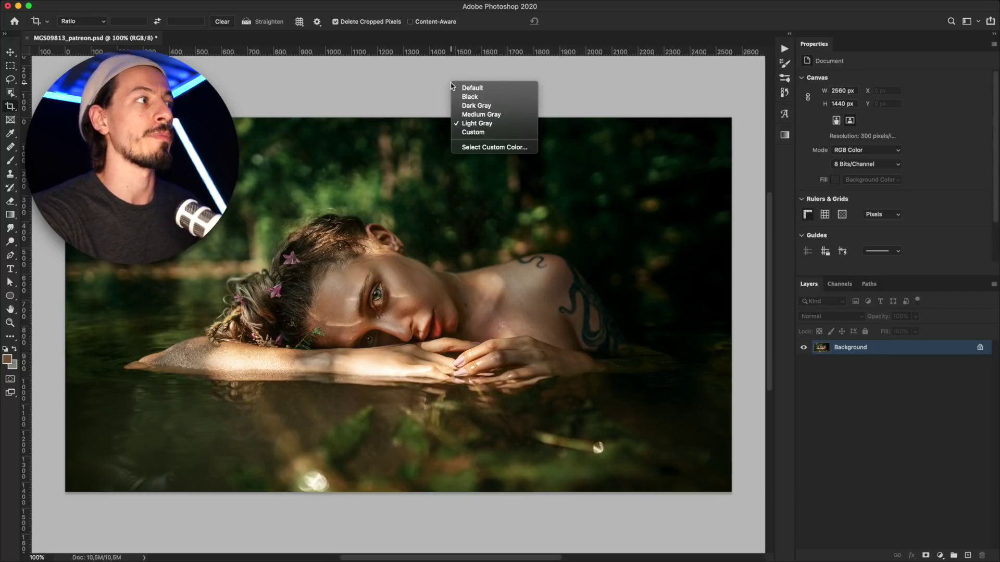
left_click(489, 148)
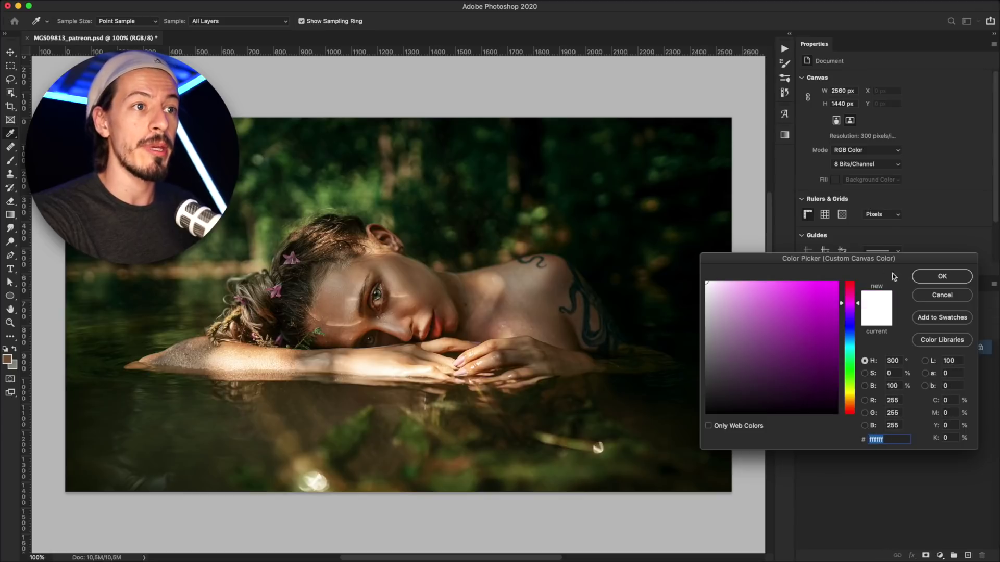
left_click(931, 275)
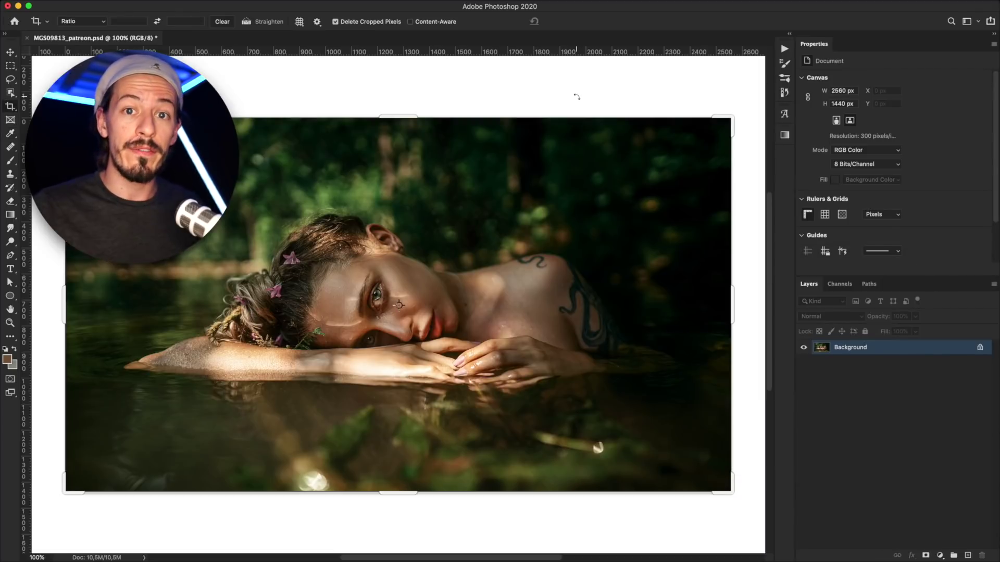
key("super+minus")
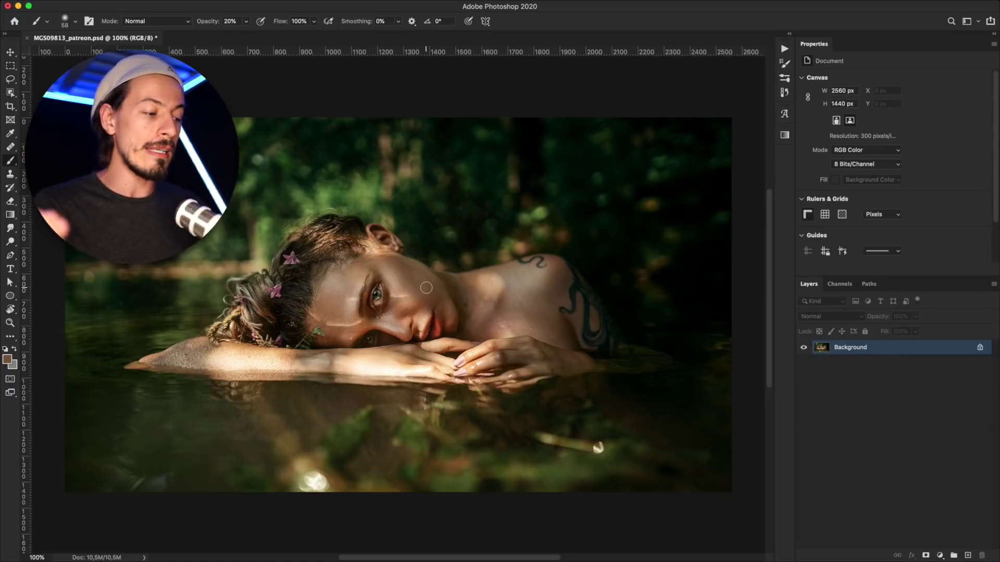
Step: Try rotating the canvas view temporarily with the Rotate View tool, and return to the Brush tool
key("r")
mouse_move(391, 203)
left_mouse_down()
mouse_move(353, 227)
mouse_move(310, 319)
mouse_move(336, 357)
left_mouse_up()
key("Escape")
key("b")
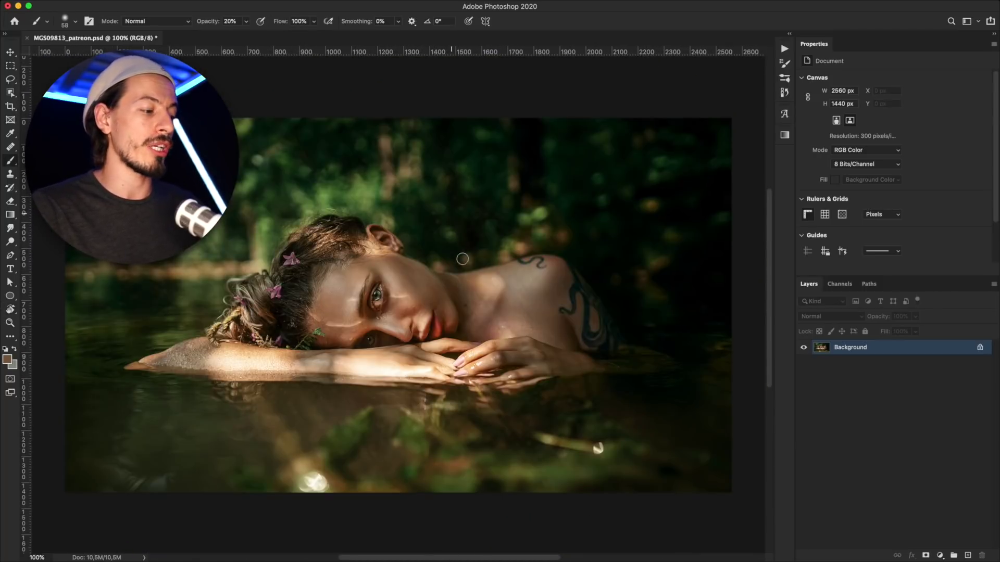
Step: Rotate the canvas view to -90° with the Rotate View tool and turn it back to 0°
key("r")
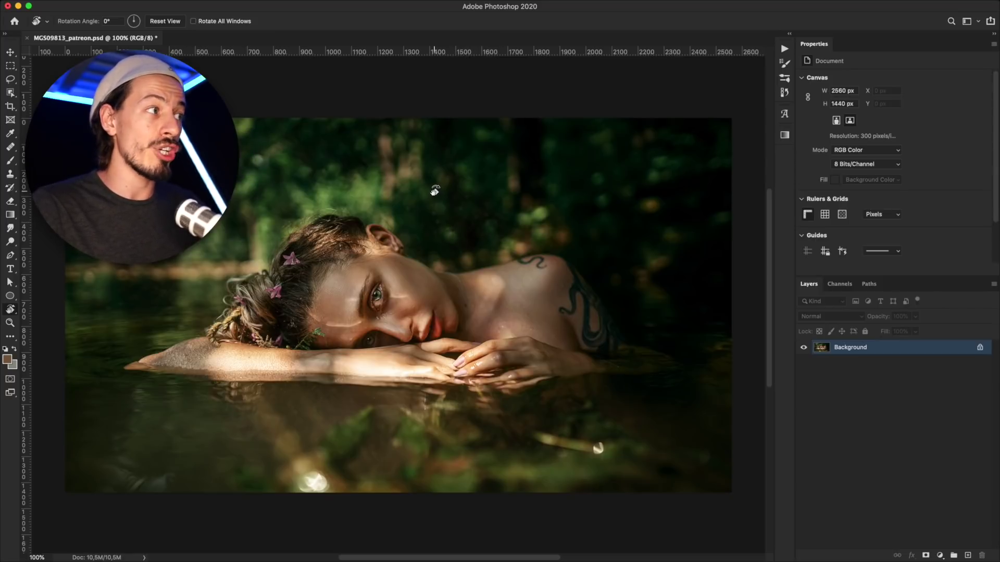
left_click_drag(428, 187, 357, 293)
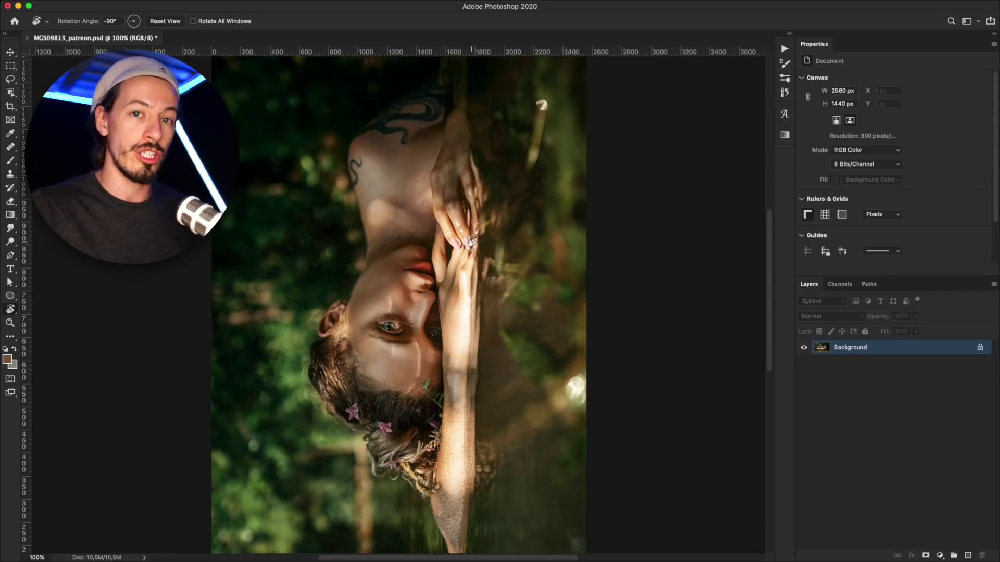
left_click_drag(458, 212, 459, 336)
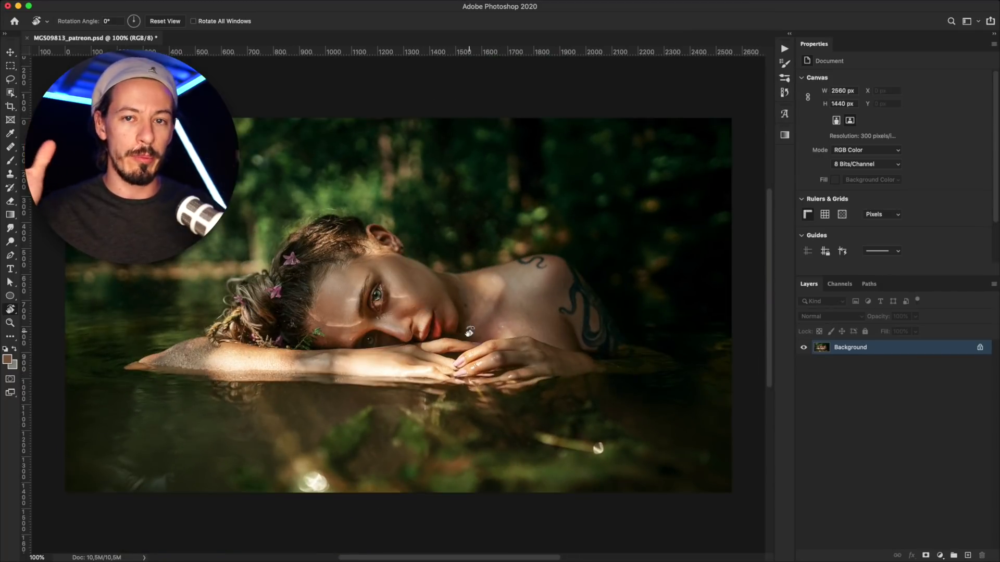
Step: Add a Curves adjustment layer above the Background layer
key("super+plus")
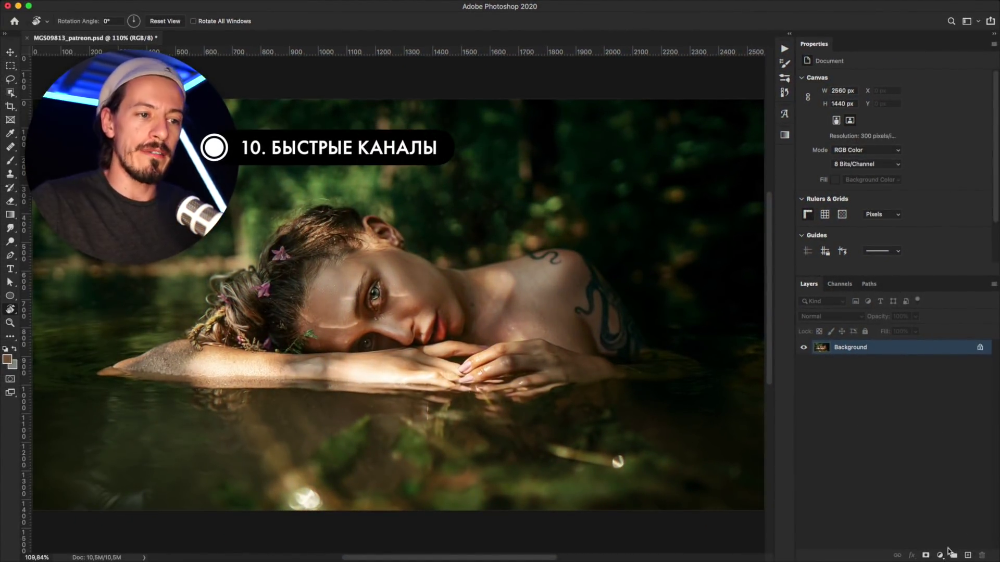
left_click(941, 556)
left_click(934, 410)
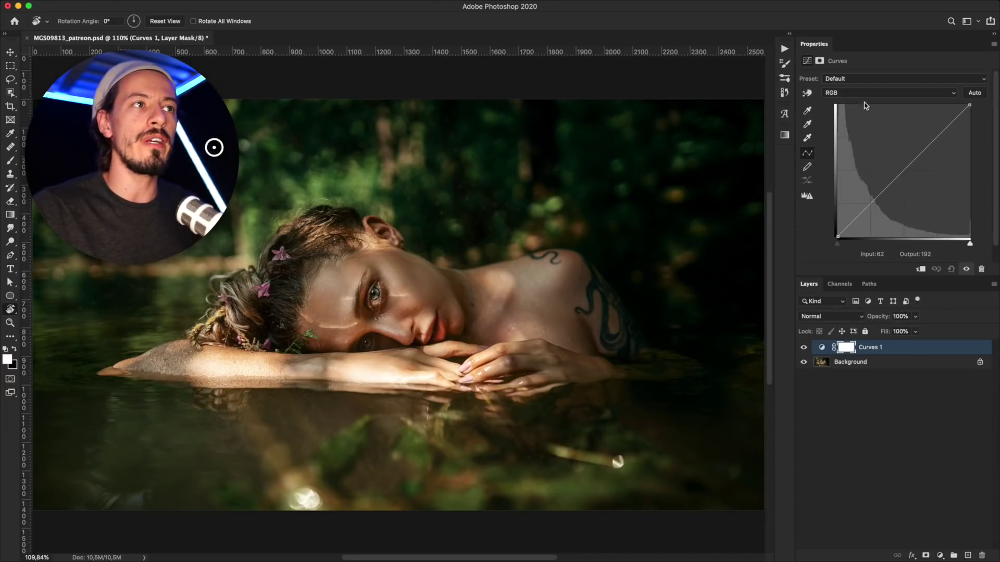
Step: Step through the color channels of the Curves adjustment, ending on the Blue channel
left_click(839, 94)
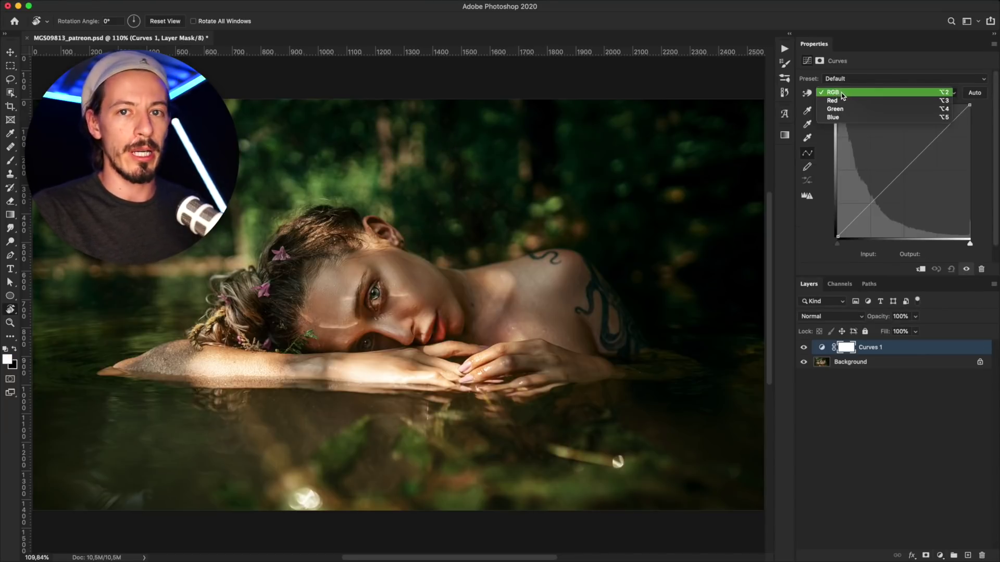
left_click(840, 100)
left_click(841, 96)
left_click(842, 99)
left_click(842, 100)
left_click(841, 104)
left_click(840, 102)
left_click(840, 112)
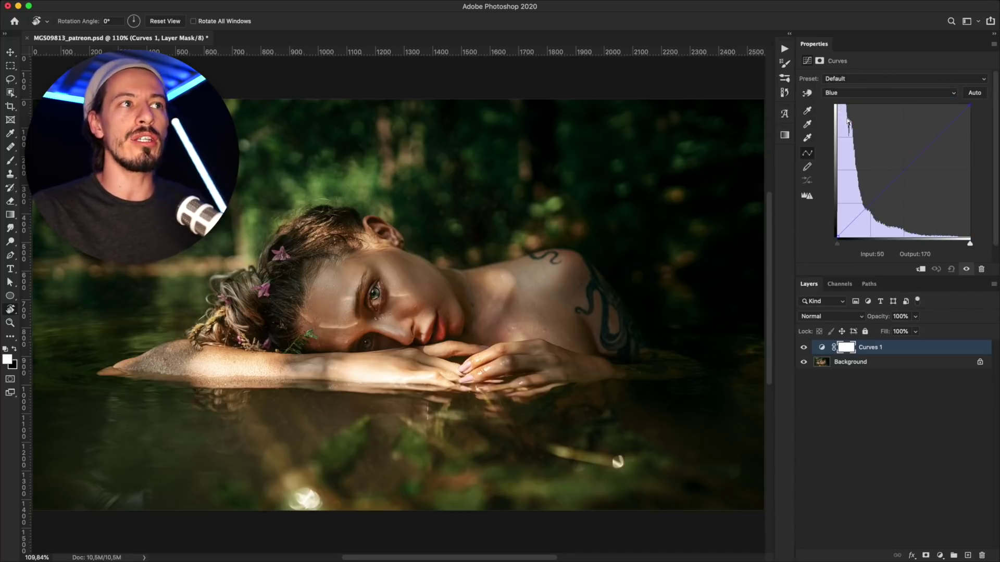
Step: Switch the Curves adjustment from the Blue channel to Green and on to the Red channel
left_click(843, 93)
left_click(844, 85)
left_click(841, 94)
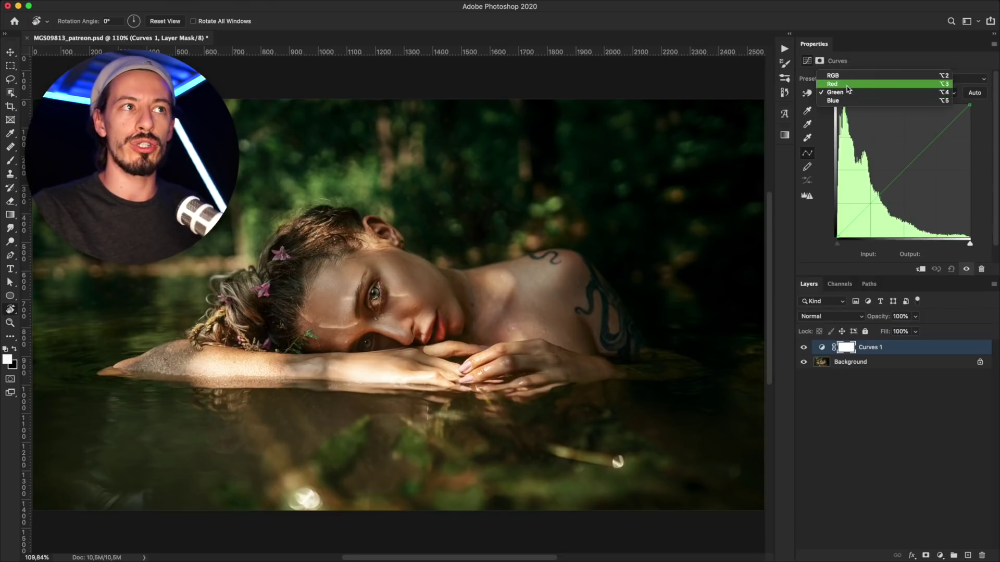
left_click(839, 84)
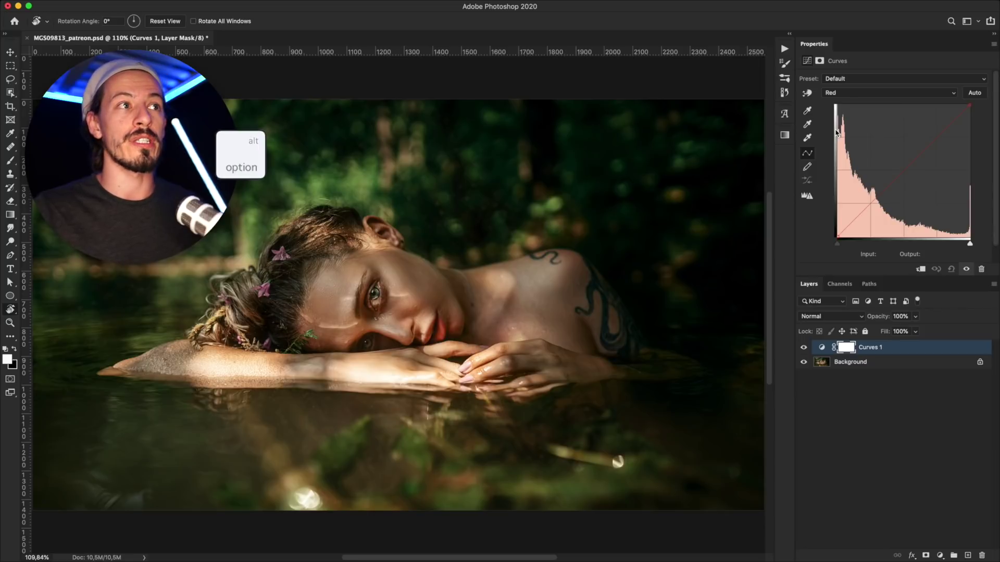
Step: Cycle the Curves adjustment through the RGB, Red, Green and Blue channels and return to the composite RGB curve
key("alt+2")
key("alt+3")
key("alt+4")
key("alt+5")
key("alt+2")
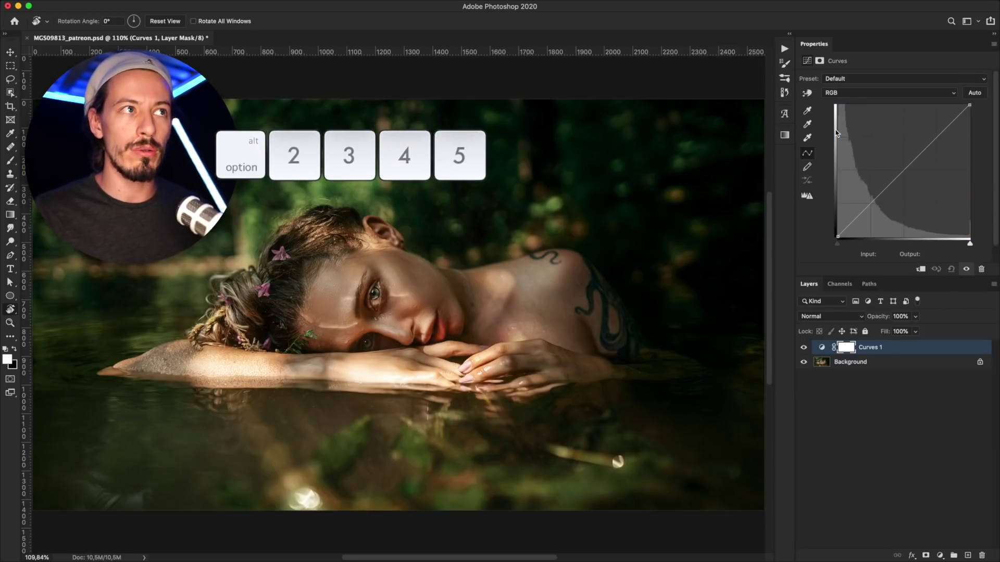
Step: Alternate the Curves adjustment repeatedly between the Red, Green and Blue channels, ending on Red
key("alt+3")
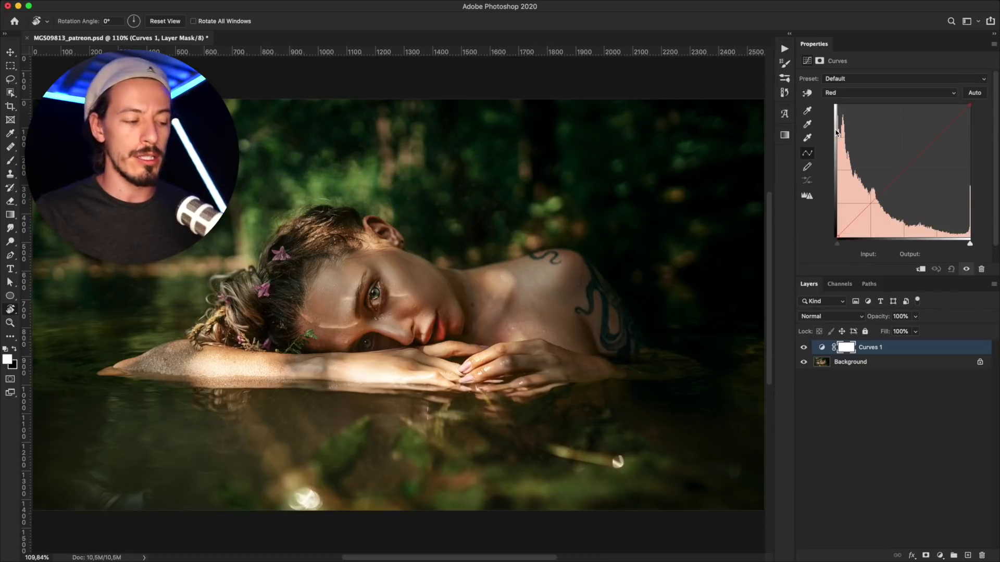
key("alt+4")
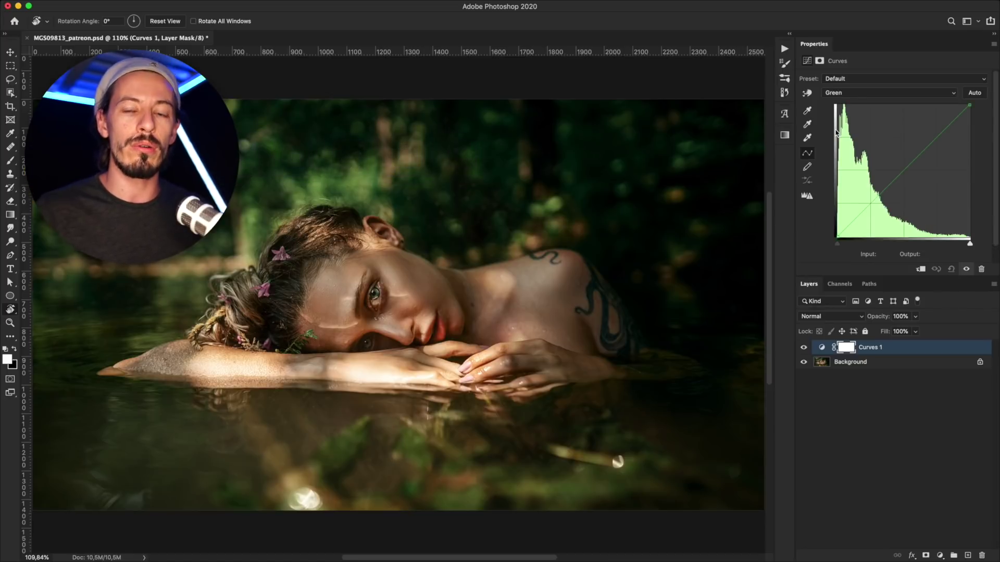
key("alt+5")
key("alt+3")
key("alt+4")
key("alt+5")
key("alt+4")
key("alt+5")
key("alt+3")
key("alt+5")
key("alt+3")
key("alt+5")
key("alt+3")
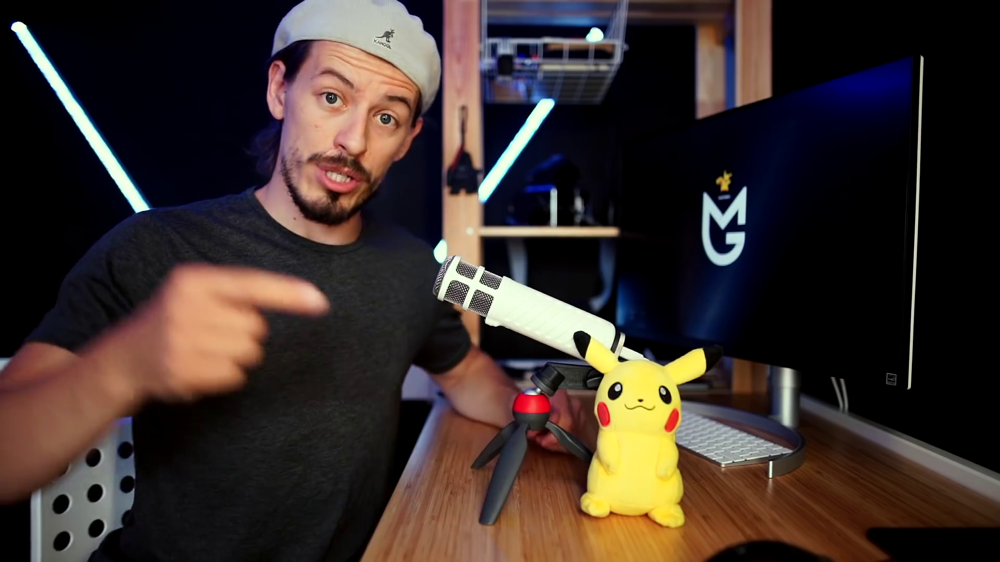